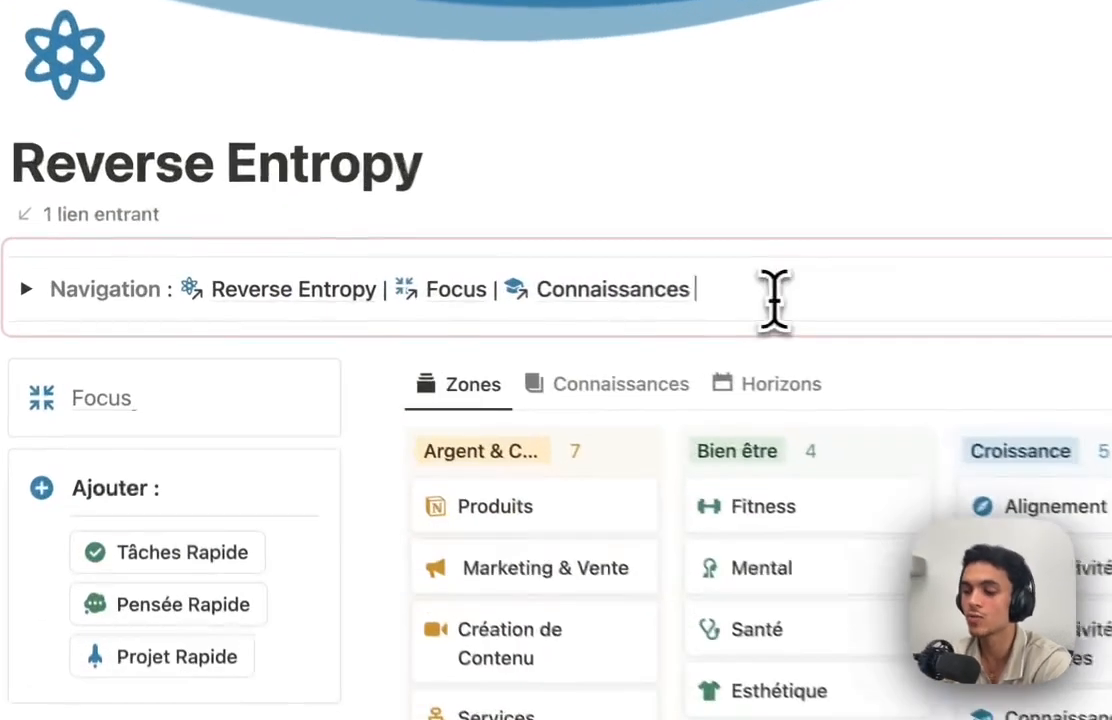
# - Follow the Focus link in the navigation bar, return through its Reverse Entropy link, and view the main page
pyautogui.click(808, 290)
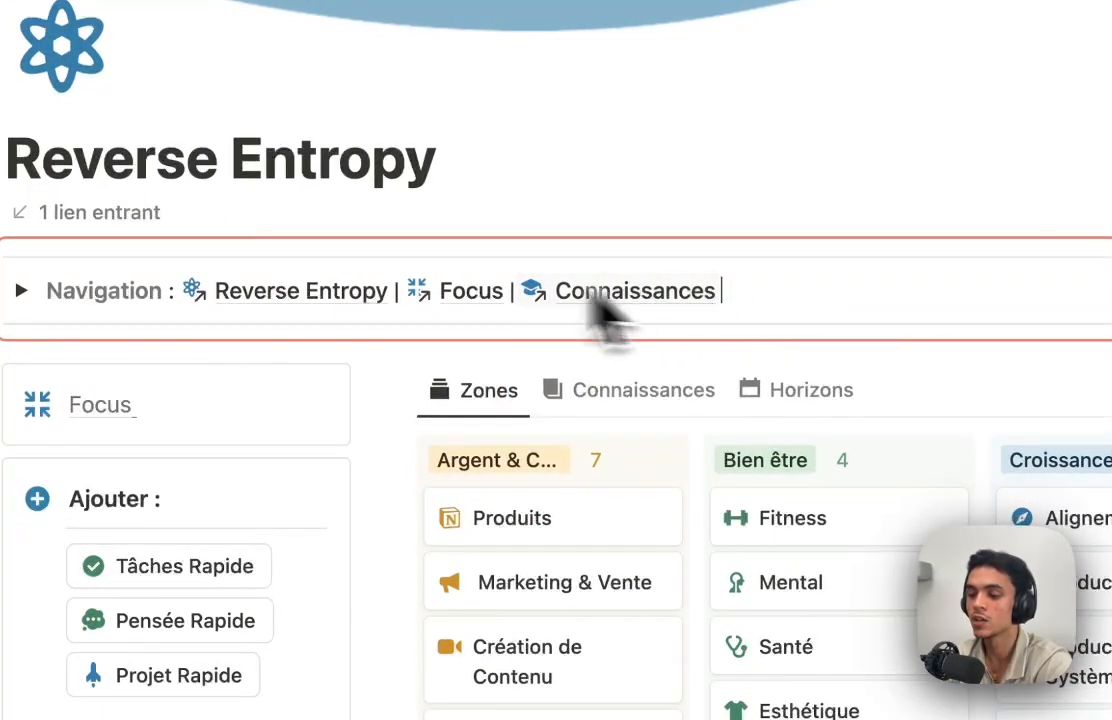
pyautogui.click(456, 310)
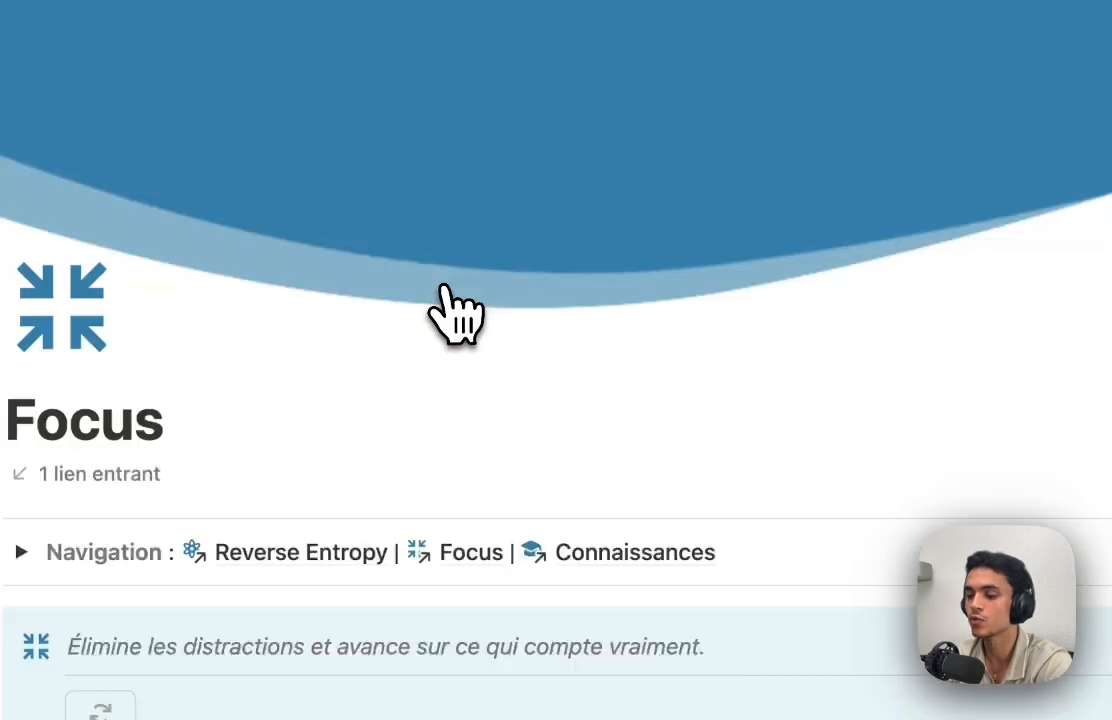
pyautogui.scroll(-2, 456, 310)
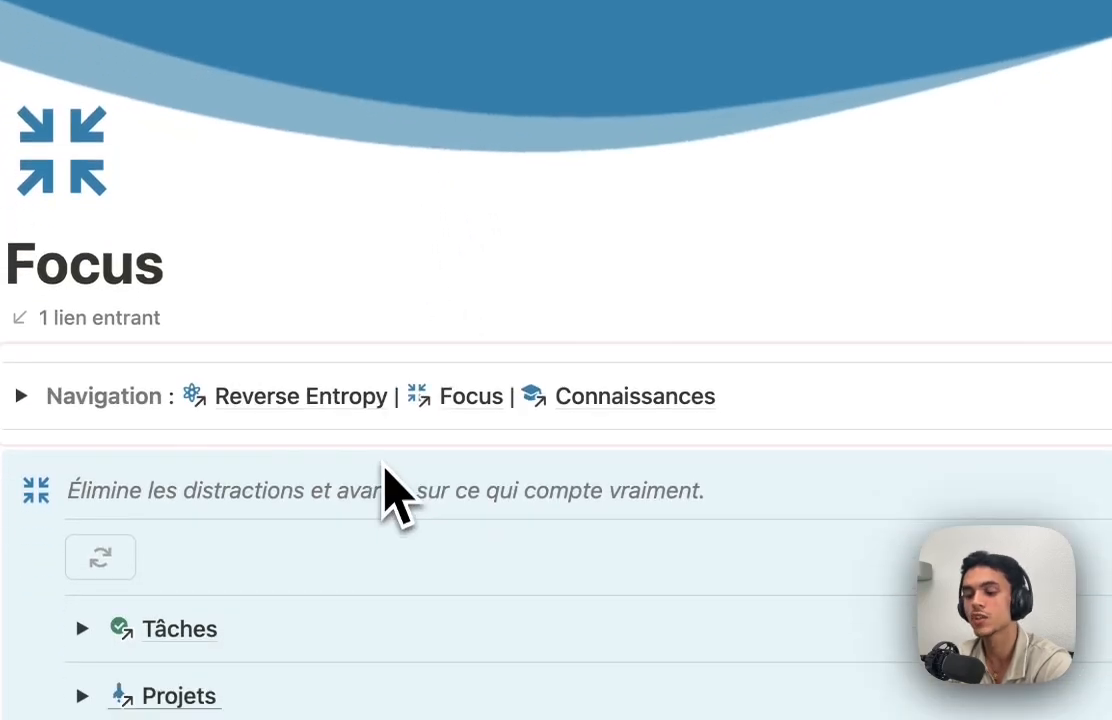
pyautogui.click(375, 400)
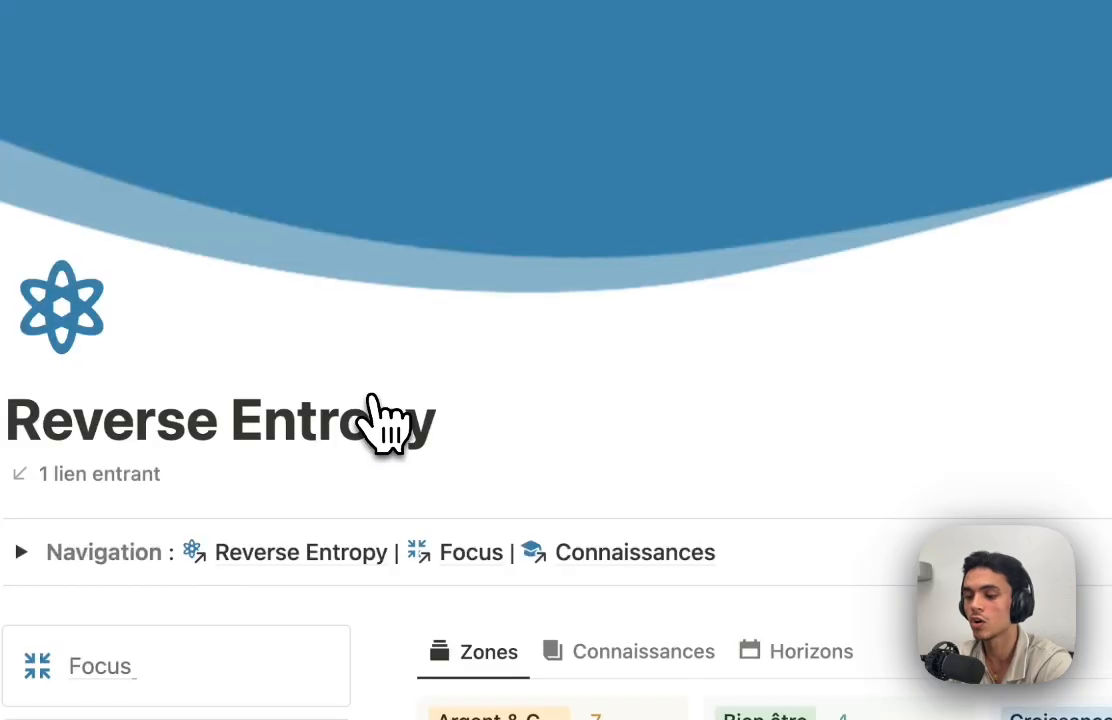
pyautogui.scroll(-5, 375, 405)
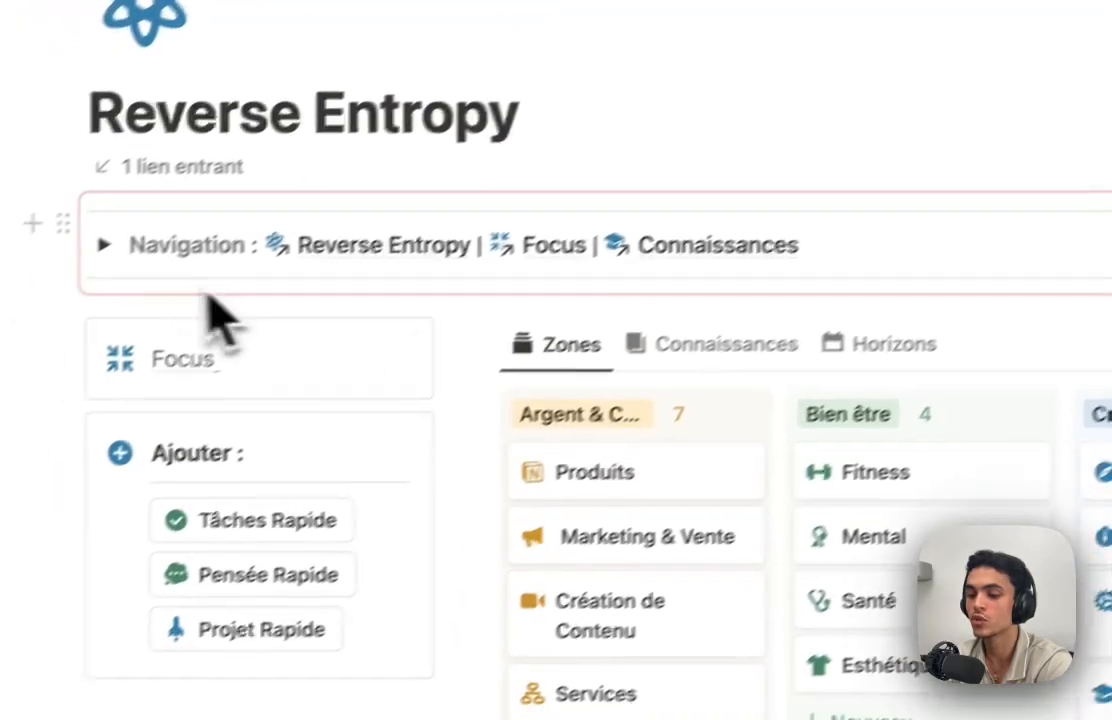
# - Expand the Navigation toggle on the Reverse Entropy page and look over its three groups of page links
pyautogui.click(157, 215)
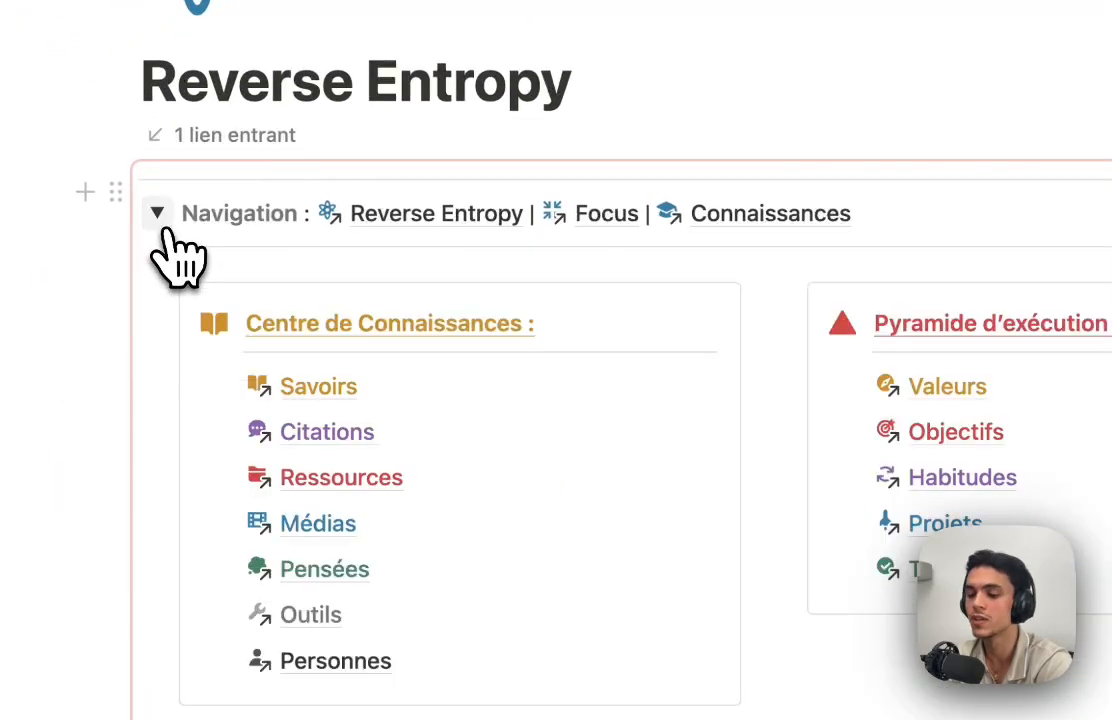
pyautogui.scroll(-1, 330, 510)
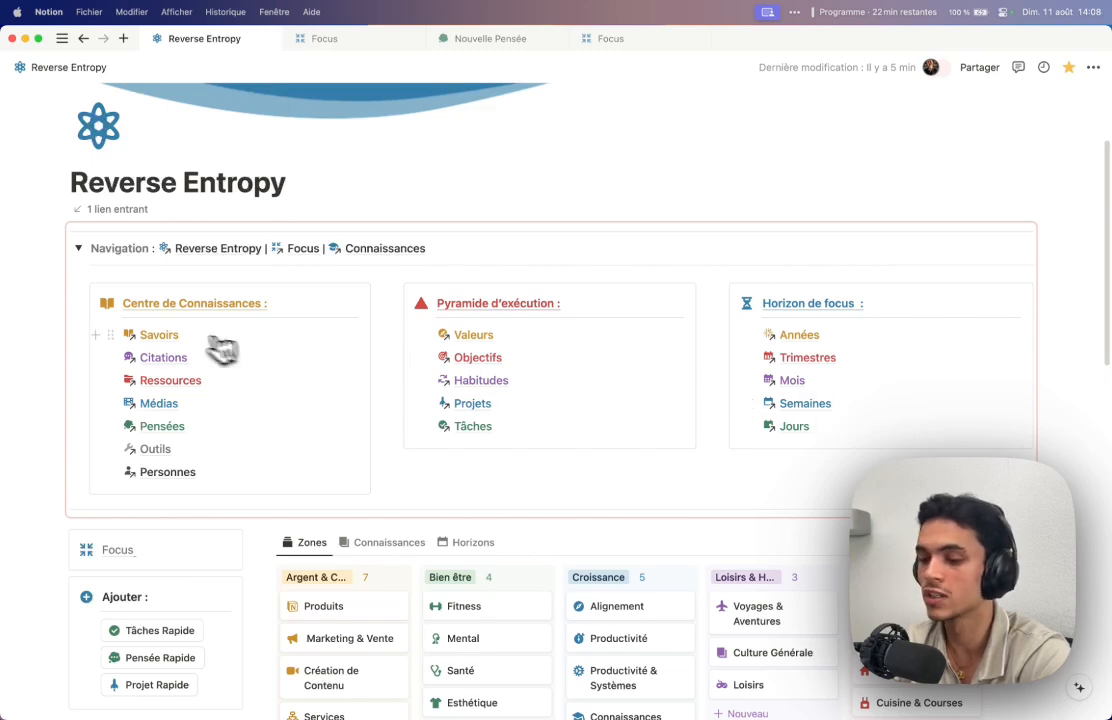
pyautogui.scroll(-5, 258, 352)
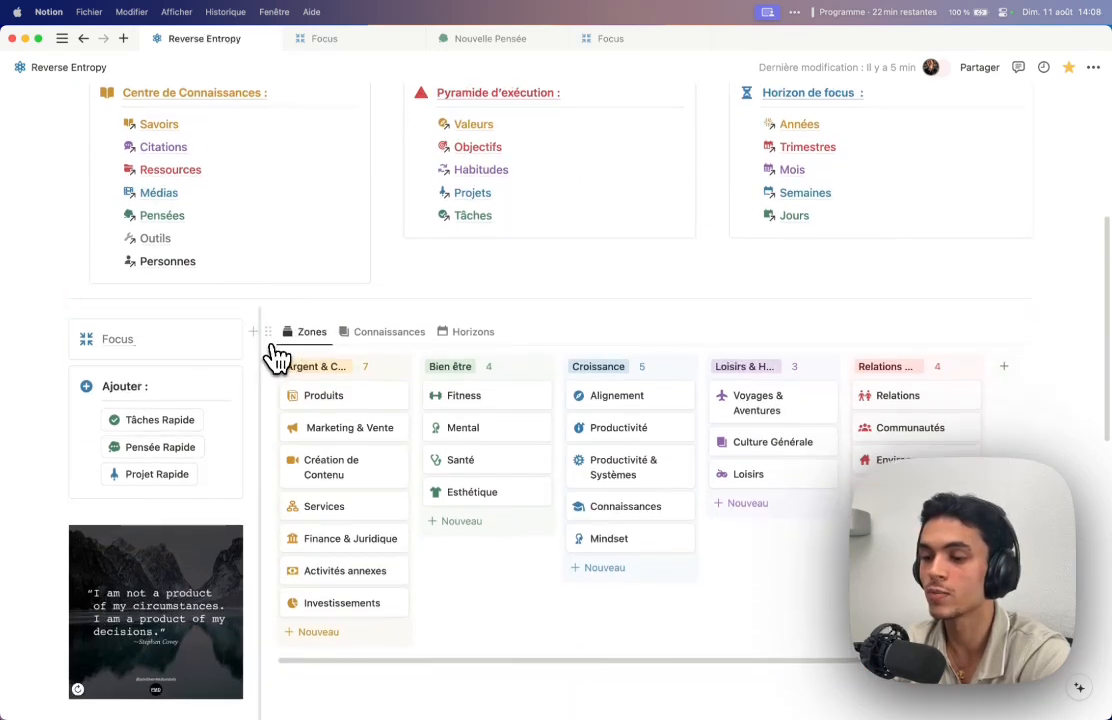
pyautogui.scroll(2, 278, 357)
# - Switch to the Nouvelle Pensée page, examine its synced navigation block, and collapse the Navigation toggle
pyautogui.click(490, 38)
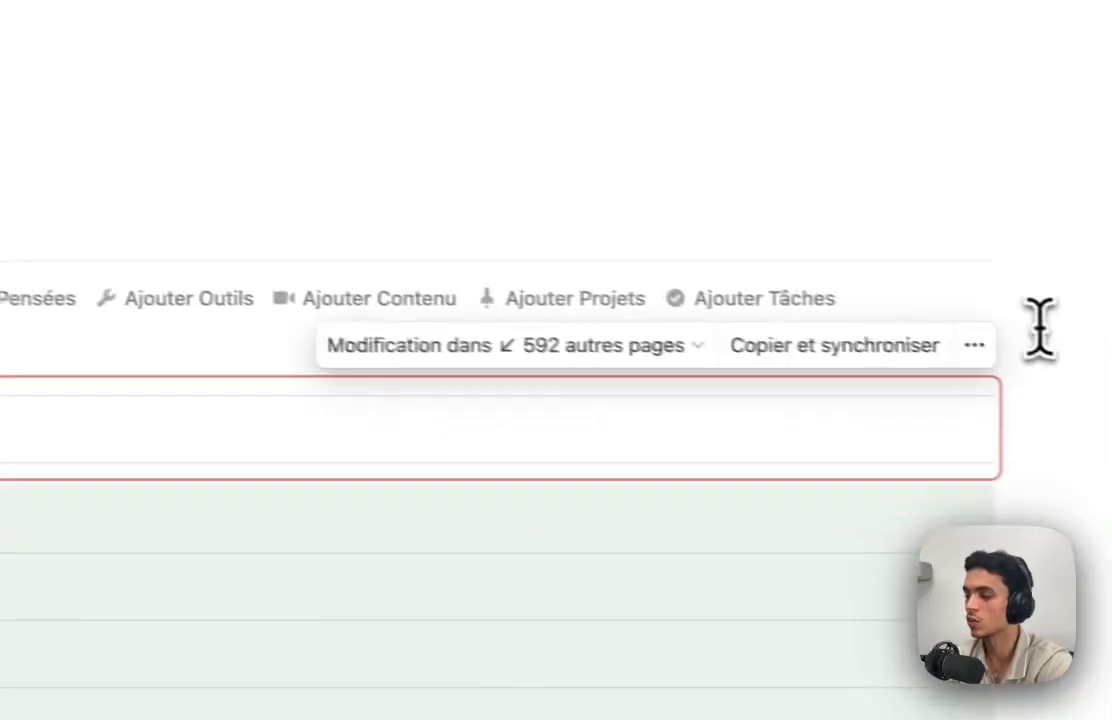
pyautogui.click(1040, 328)
pyautogui.scroll(2, 1010, 313)
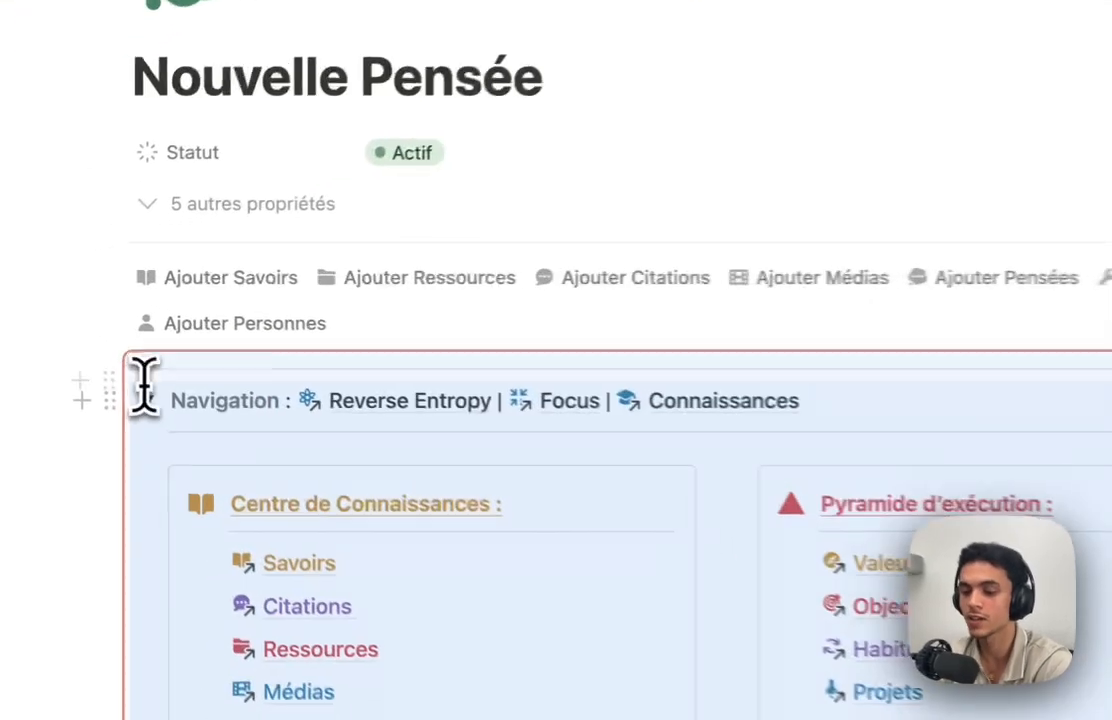
pyautogui.click(147, 400)
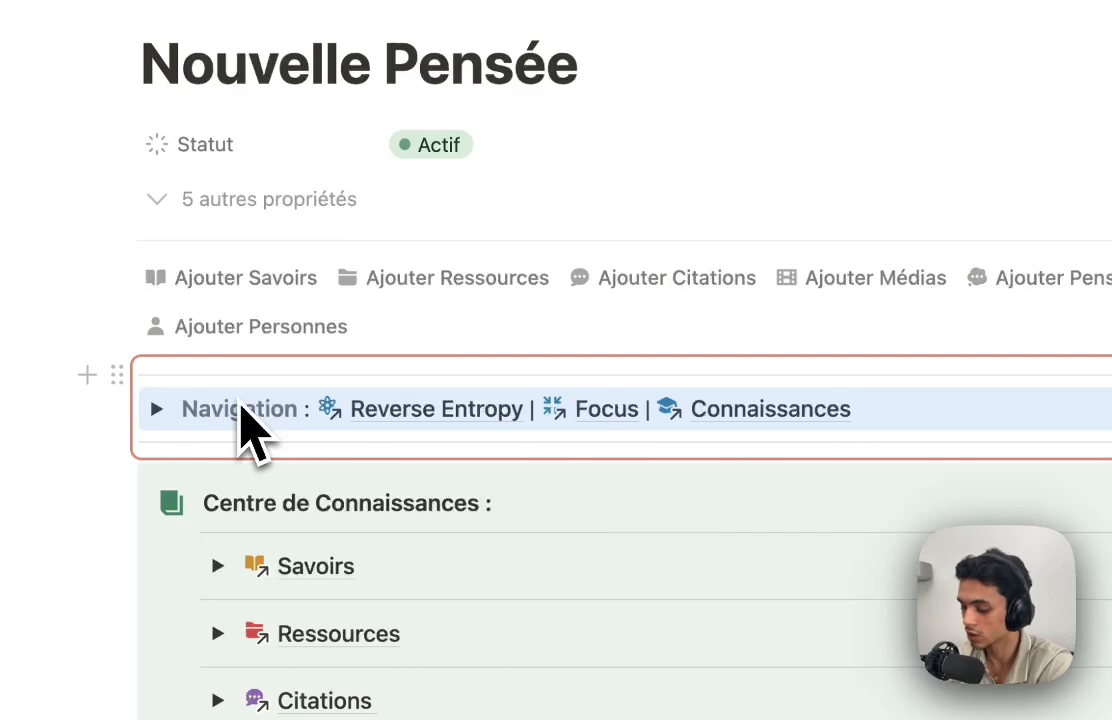
# - Open the $100M Offers page through workspace search, look through its content, and go back to Nouvelle Pensée
pyautogui.press('super+k')
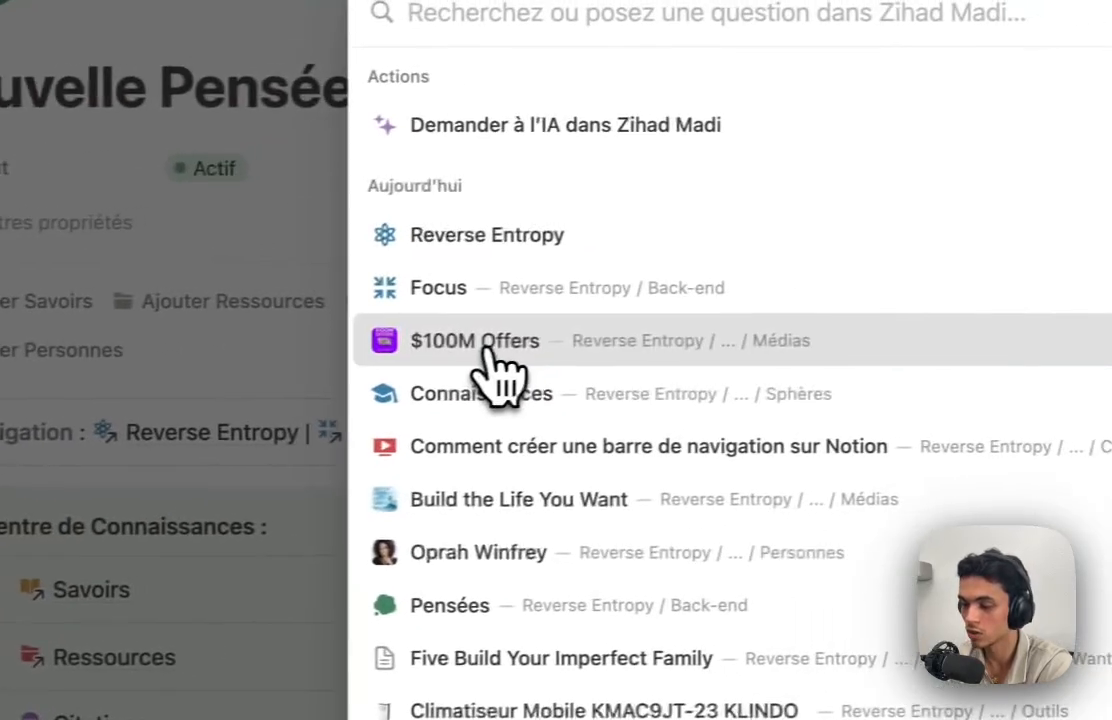
pyautogui.click(695, 263)
pyautogui.scroll(-10, 478, 378)
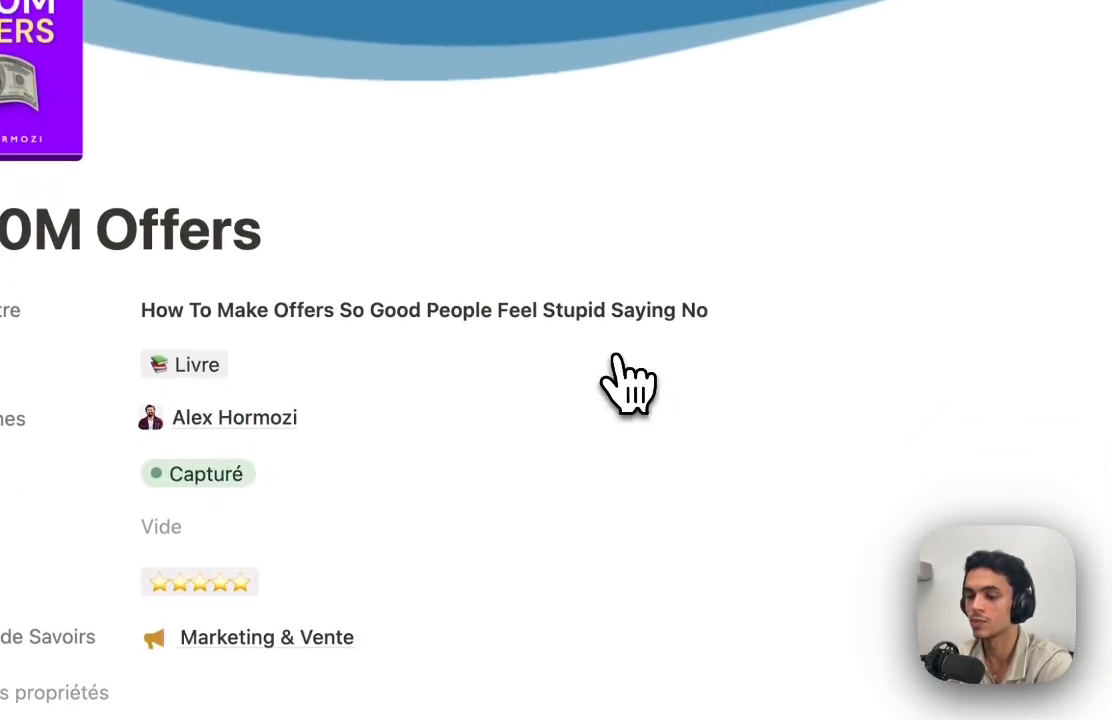
pyautogui.scroll(-5, 645, 398)
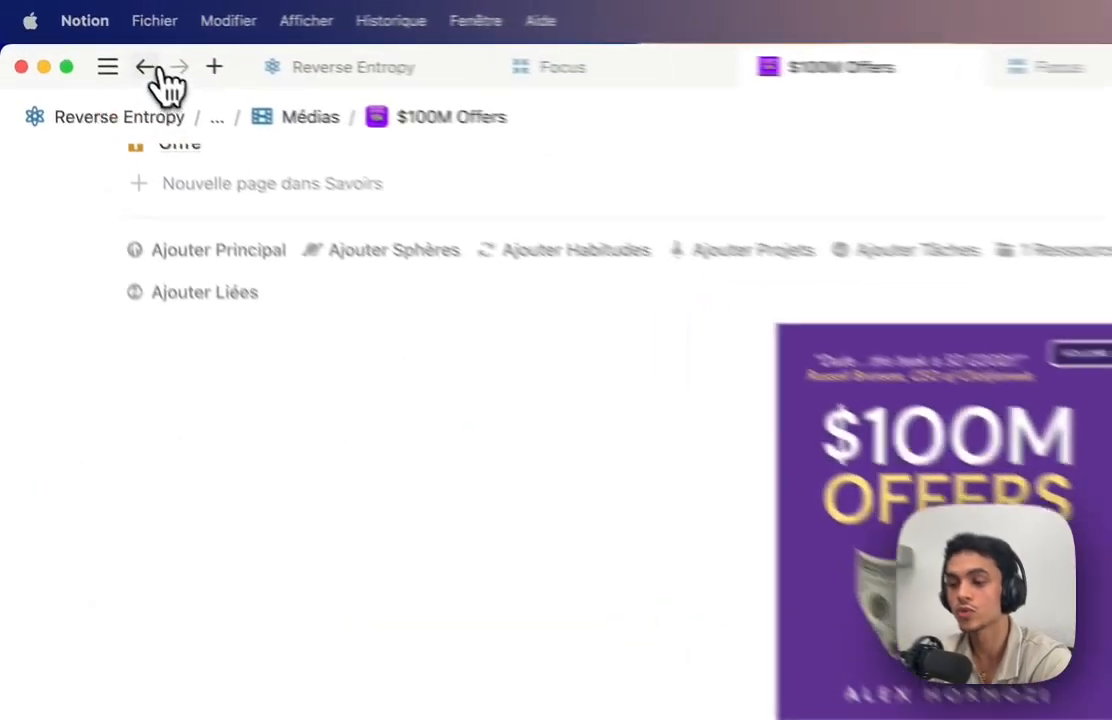
pyautogui.click(83, 38)
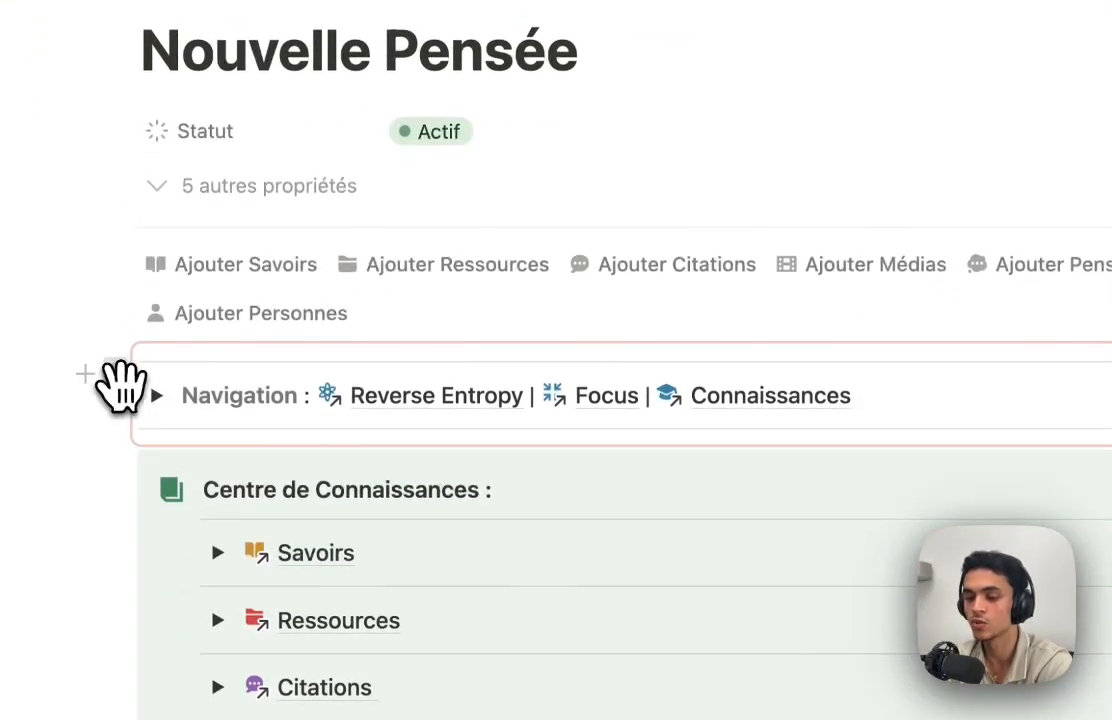
# - Delete all content blocks from the body of the Nouvelle Pensée page
pyautogui.click(117, 378)
pyautogui.click(124, 390)
pyautogui.scroll(-10, 124, 390)
pyautogui.press('super+a')
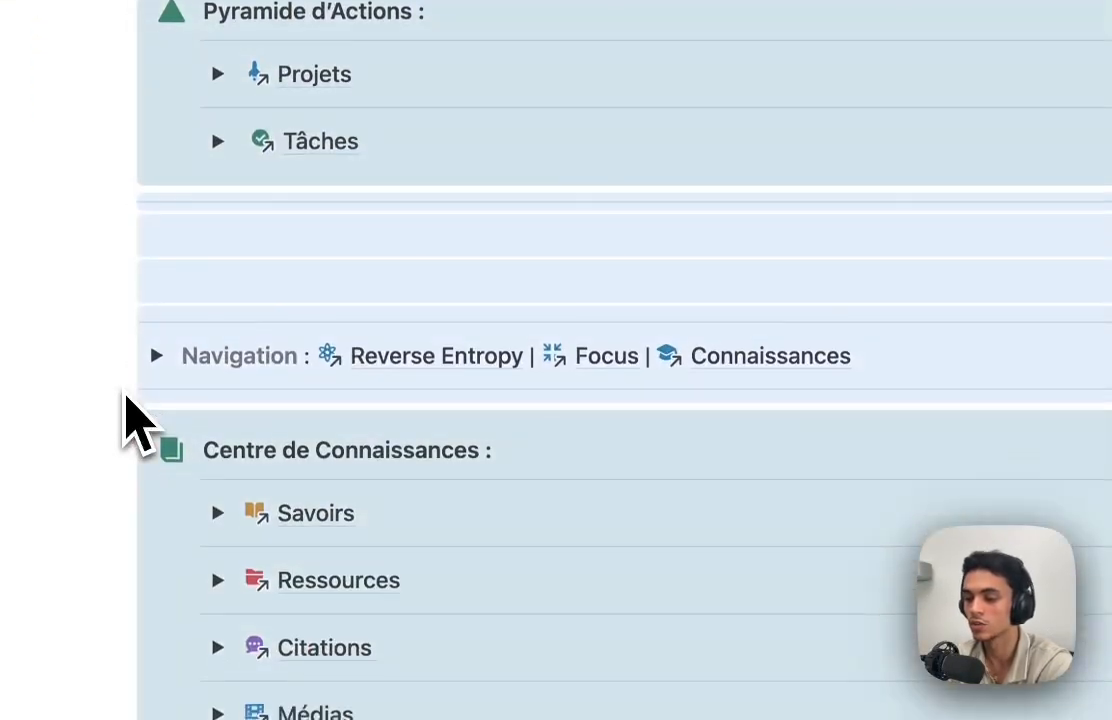
pyautogui.press('BackSpace')
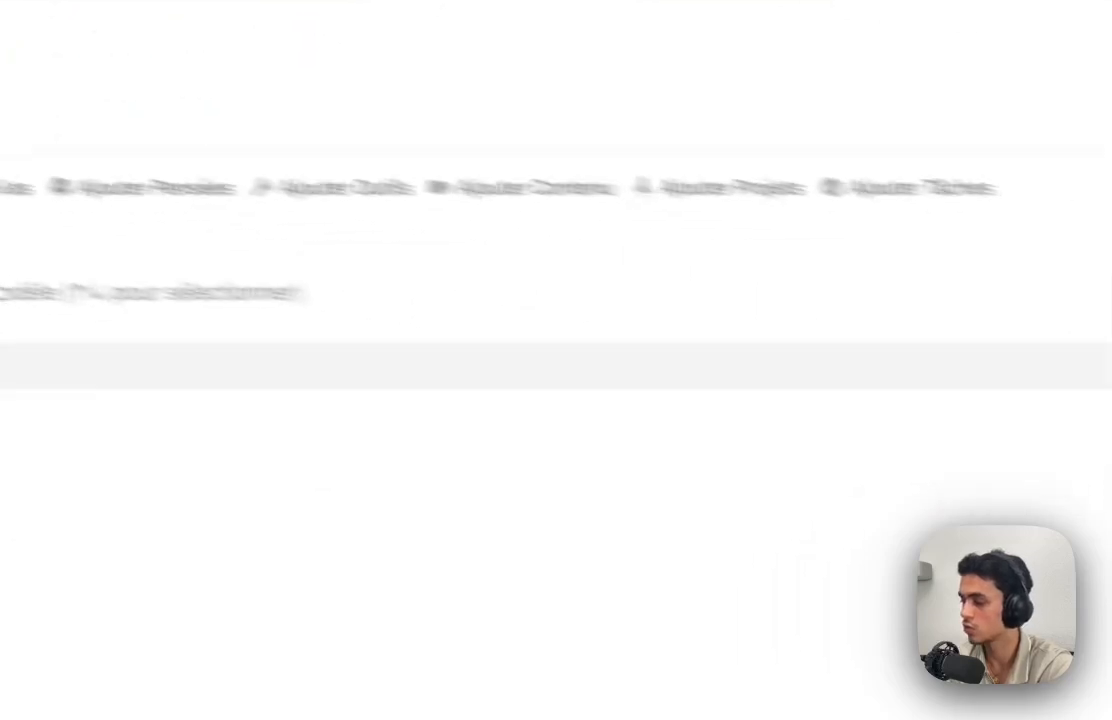
# - Open the Nouvelle Pensée template to review its navigation block, close it, and apply the template to the emptied page
pyautogui.click(946, 332)
pyautogui.click(805, 325)
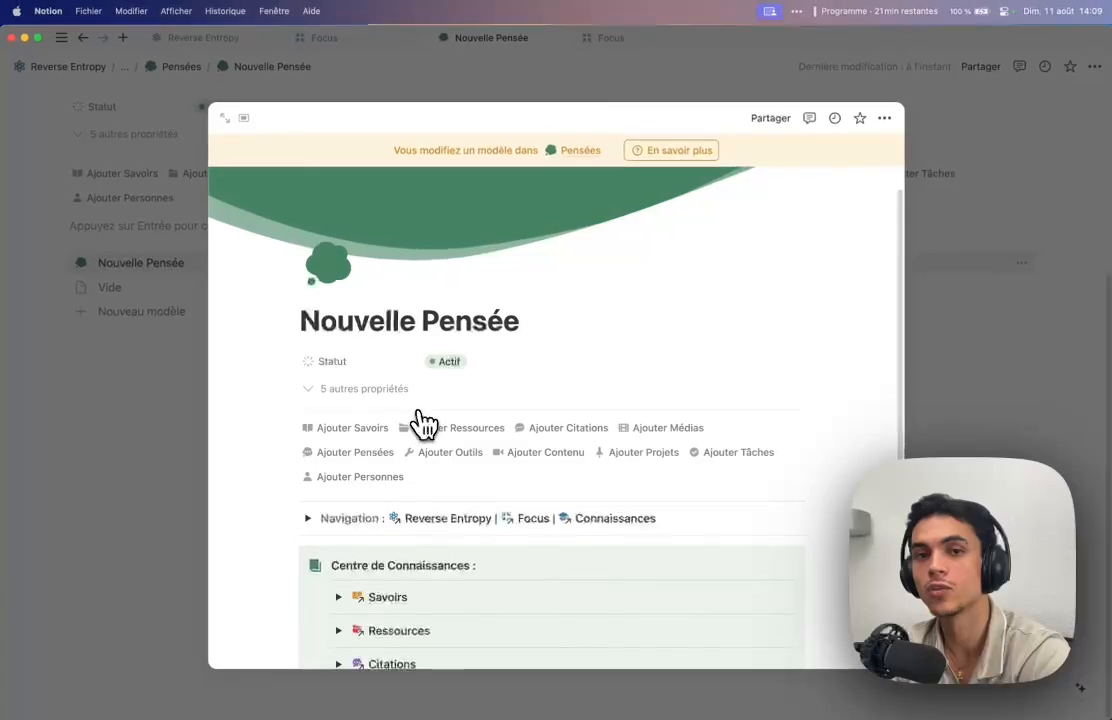
pyautogui.scroll(-1, 432, 402)
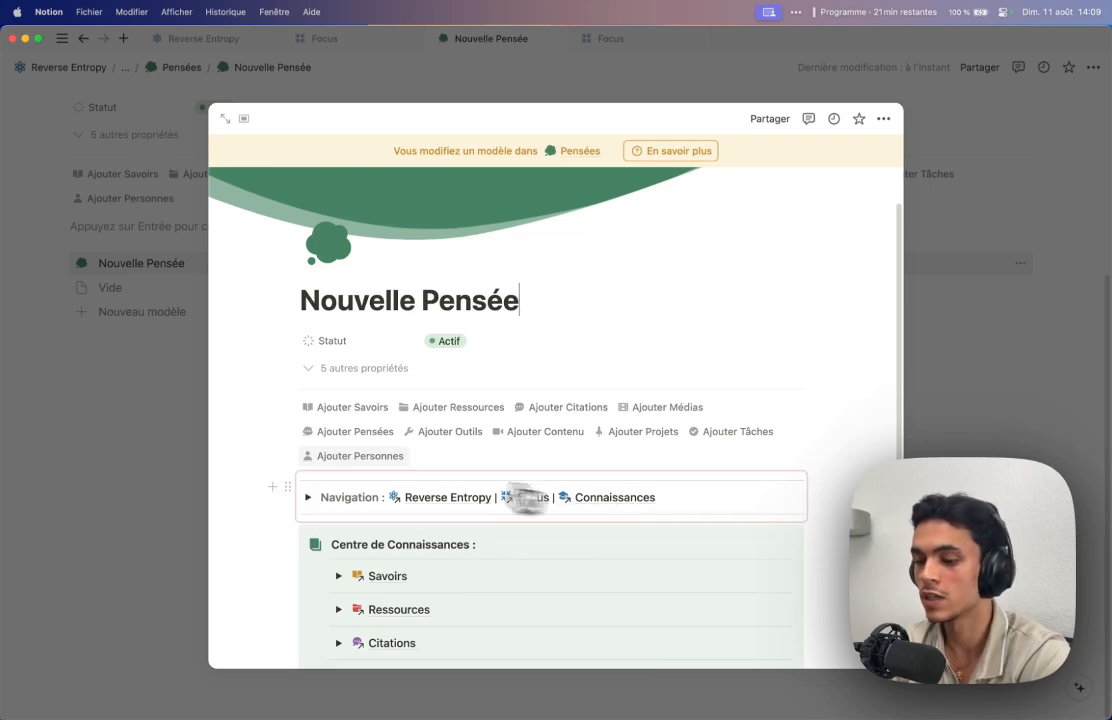
pyautogui.click(79, 403)
pyautogui.click(134, 266)
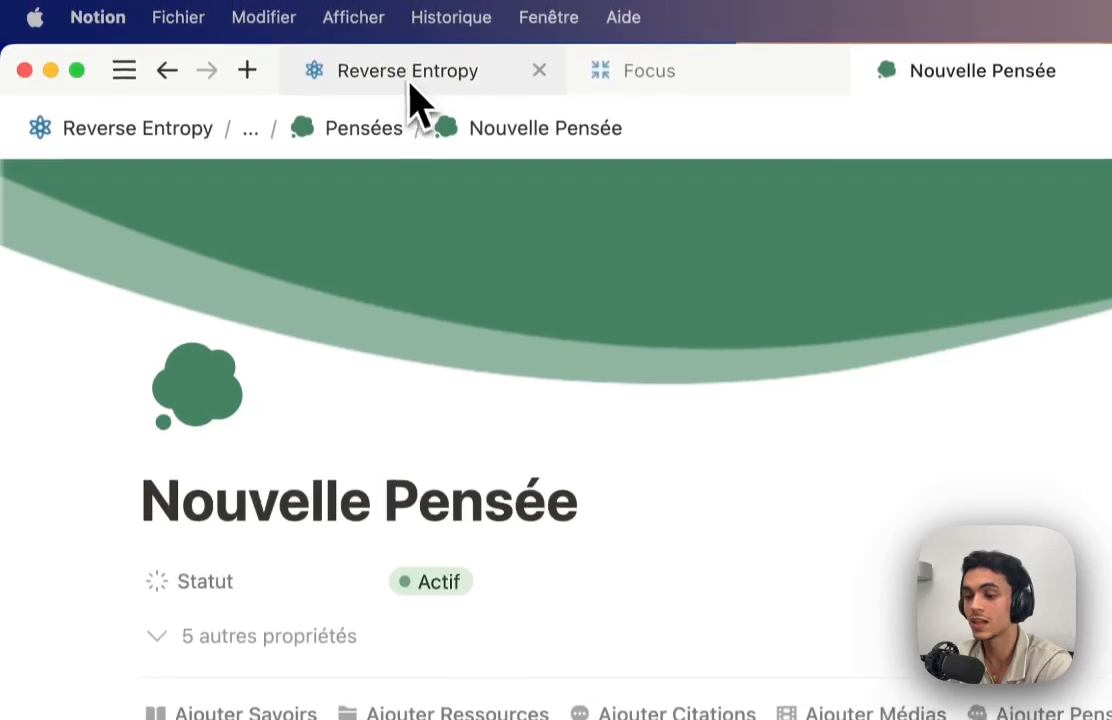
# - Add the letter "d" after Connaissances in the Reverse Entropy page's synced navigation line, and open the Focus page to check it
pyautogui.click(412, 22)
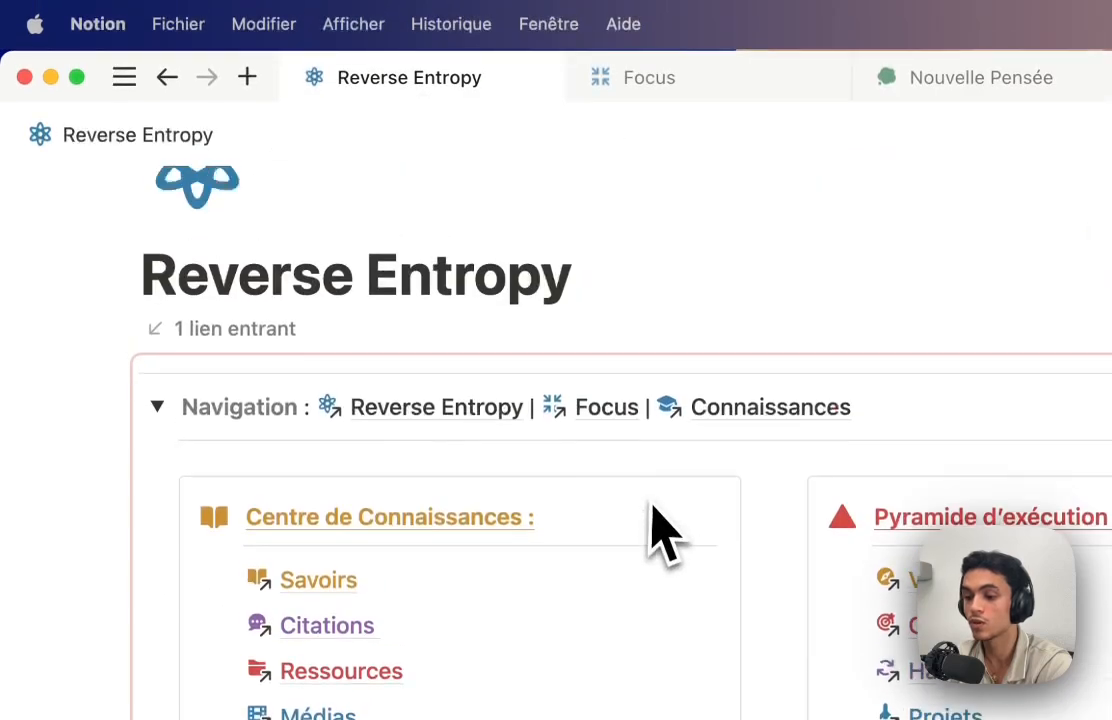
pyautogui.click(1023, 414)
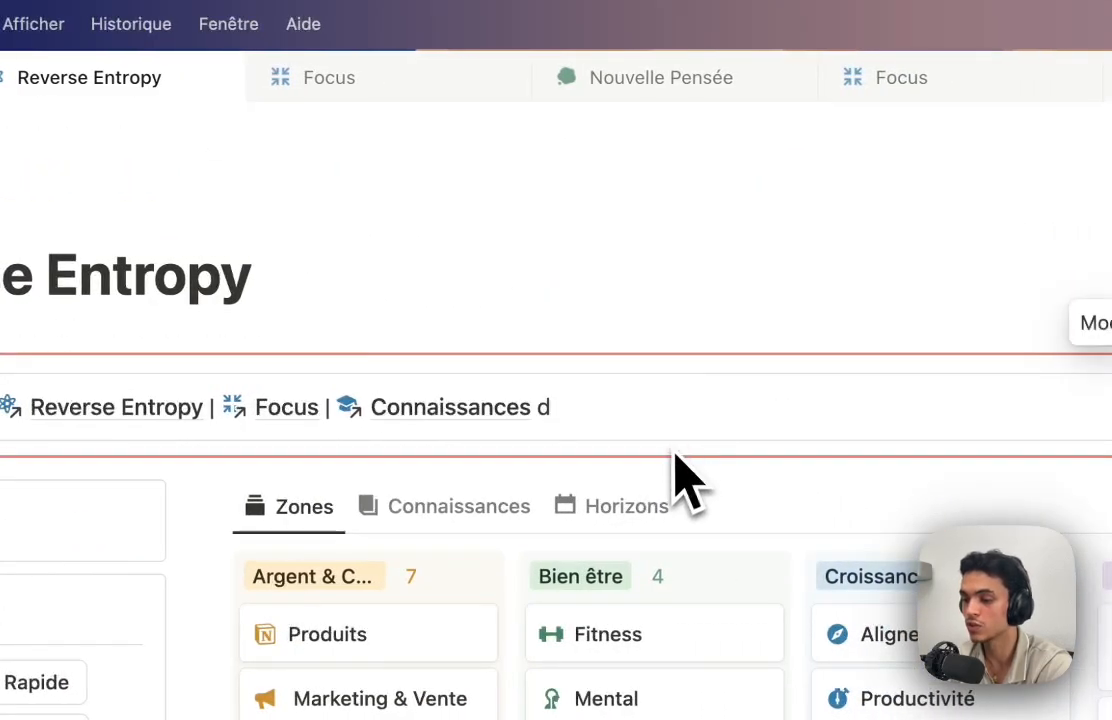
pyautogui.click(420, 95)
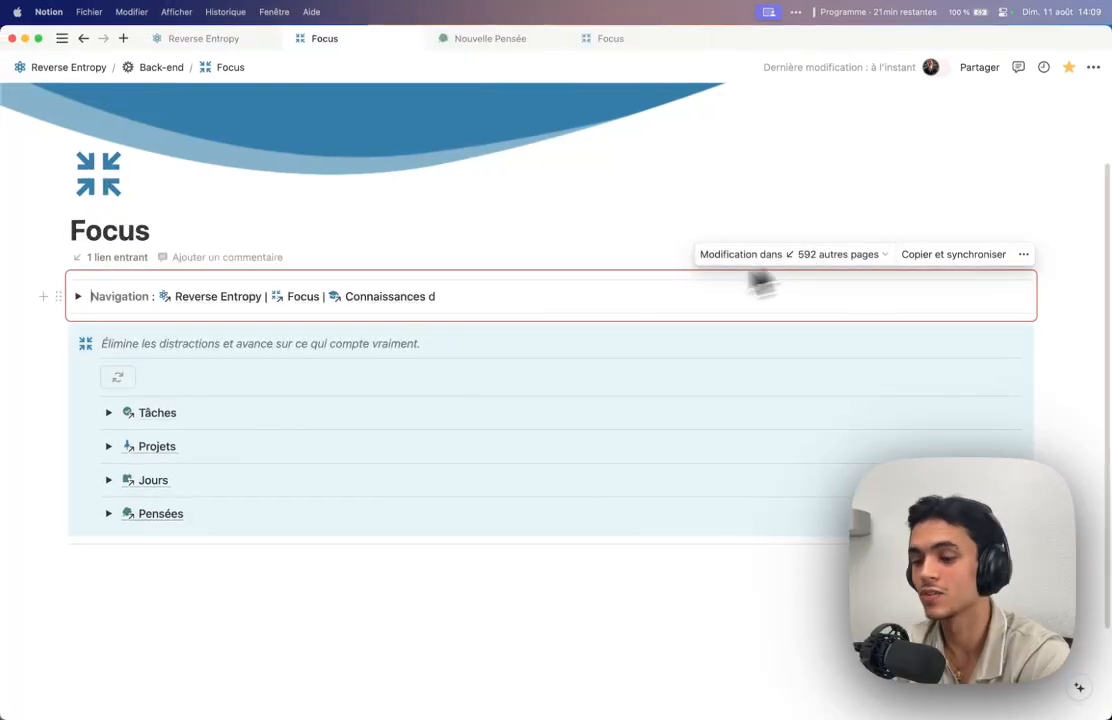
pyautogui.click(507, 300)
pyautogui.press('super+BackSpace')
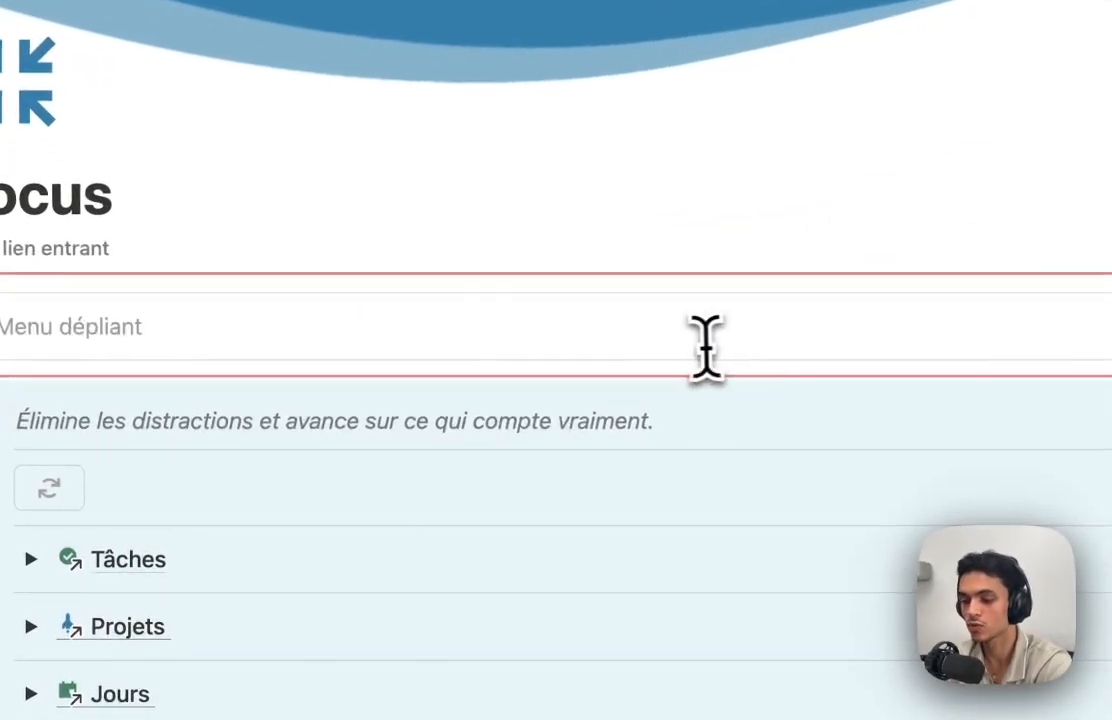
pyautogui.press('super+z')
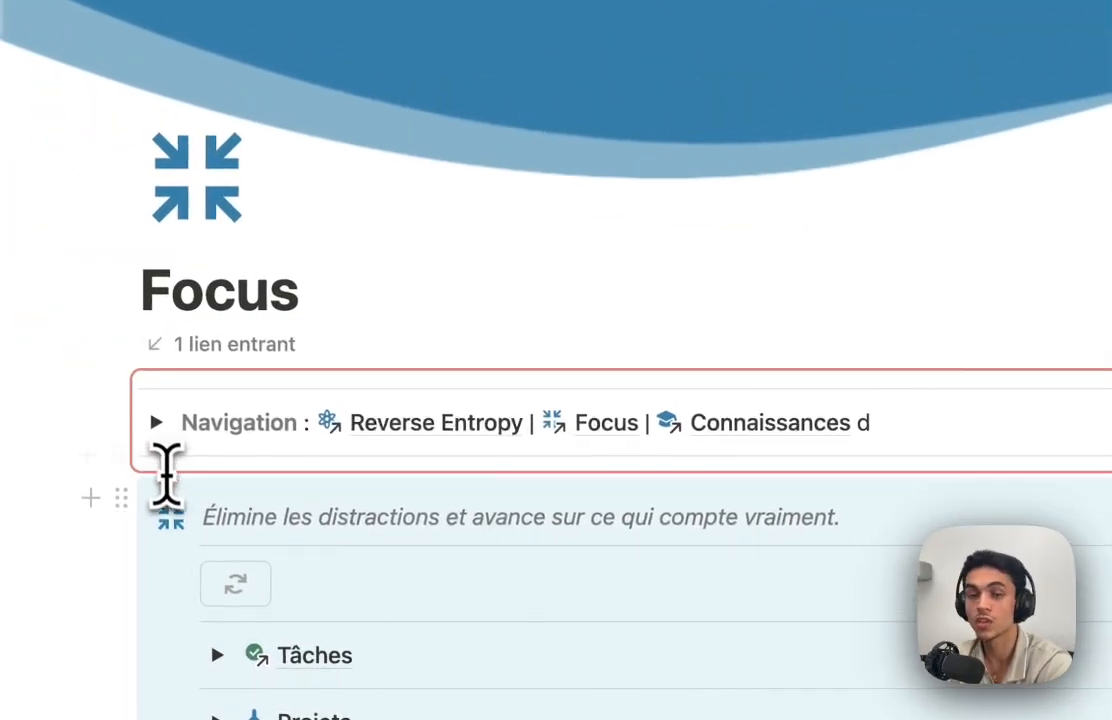
# - Add empty lines on the Focus page between the Navigation block and the blue callout, outside the synced block
pyautogui.click(290, 489)
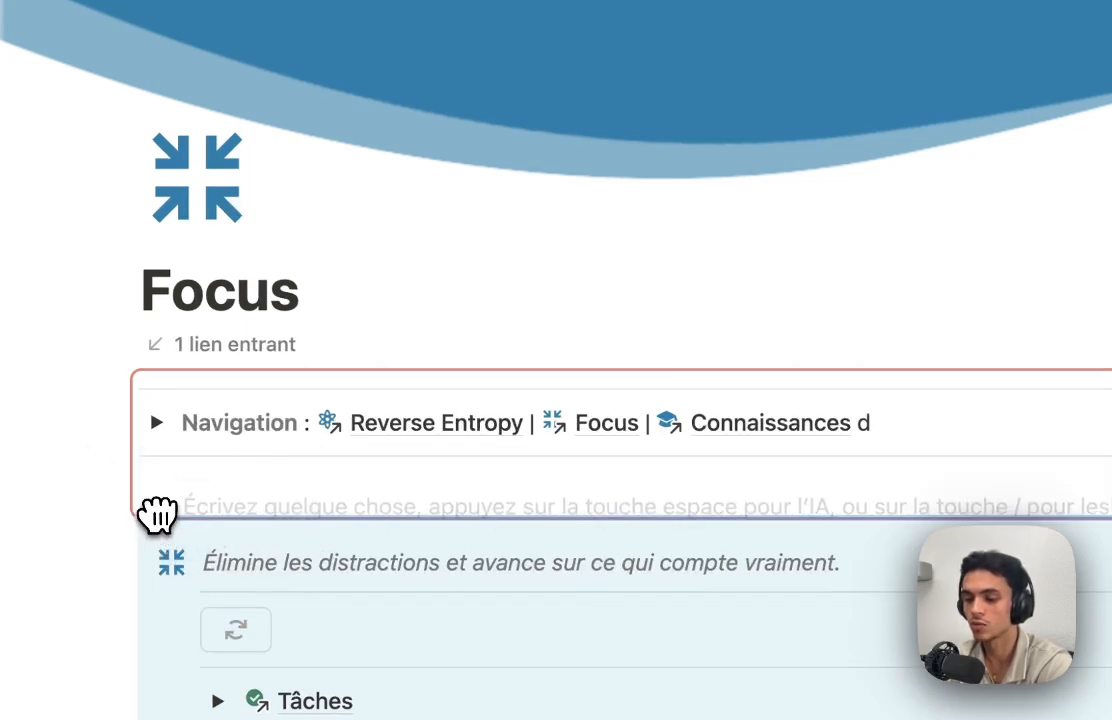
pyautogui.press('Escape')
pyautogui.scroll(-3, 136, 495)
pyautogui.click(243, 212)
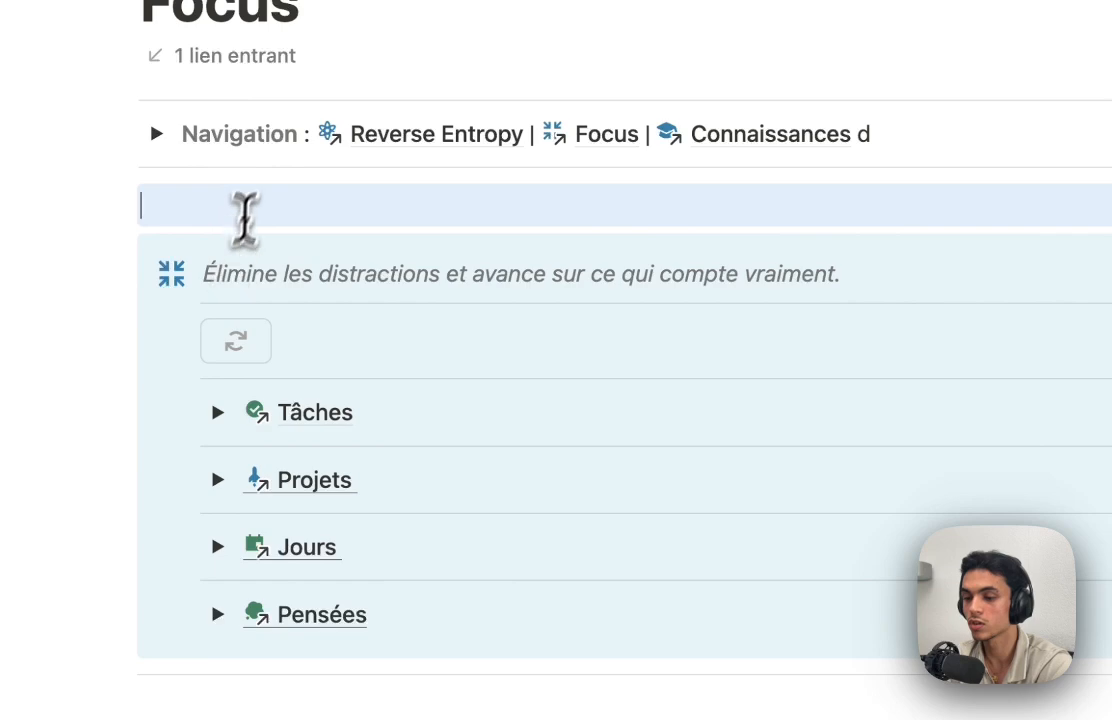
pyautogui.press('Return')
pyautogui.press('Return')
pyautogui.click(240, 242)
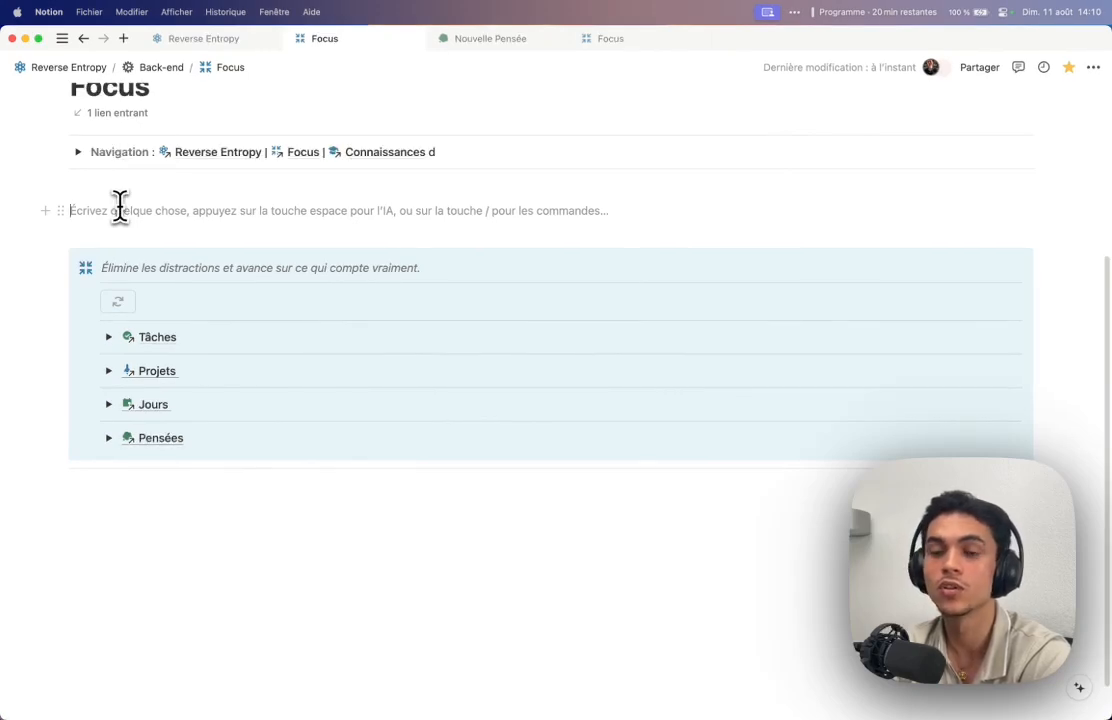
# - Insert a link to the Tâches page from Back-end on the middle empty line, followed by a "|" separator
pyautogui.press('Tab')
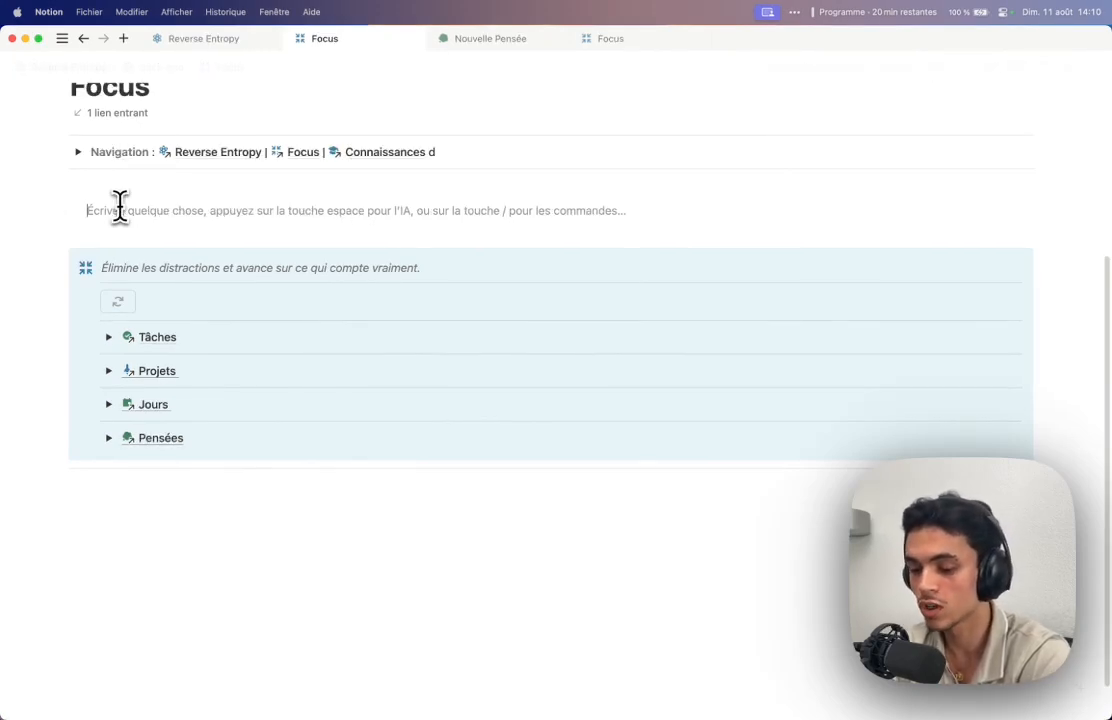
pyautogui.write('@')
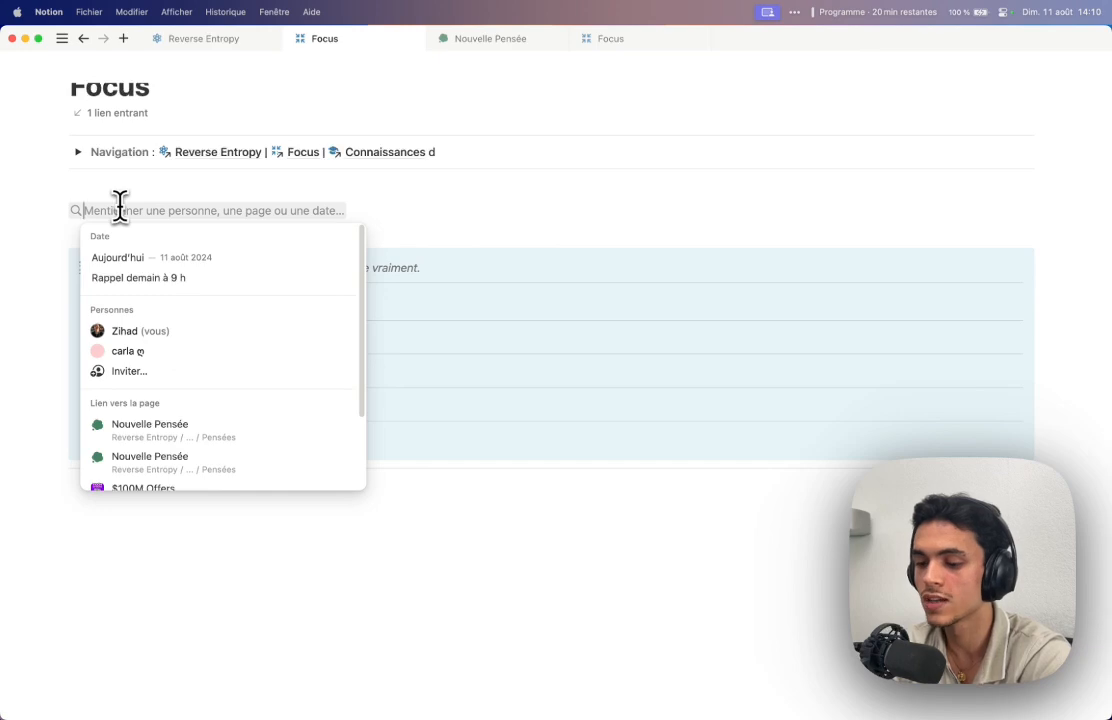
pyautogui.write('Tâches')
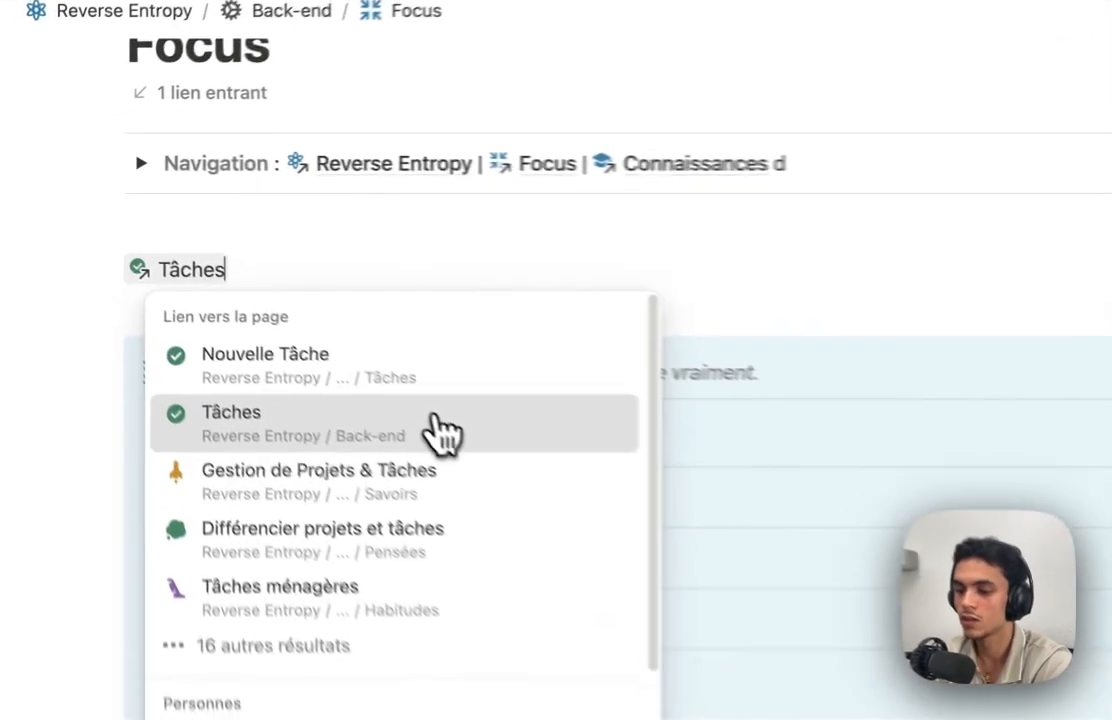
pyautogui.click(250, 296)
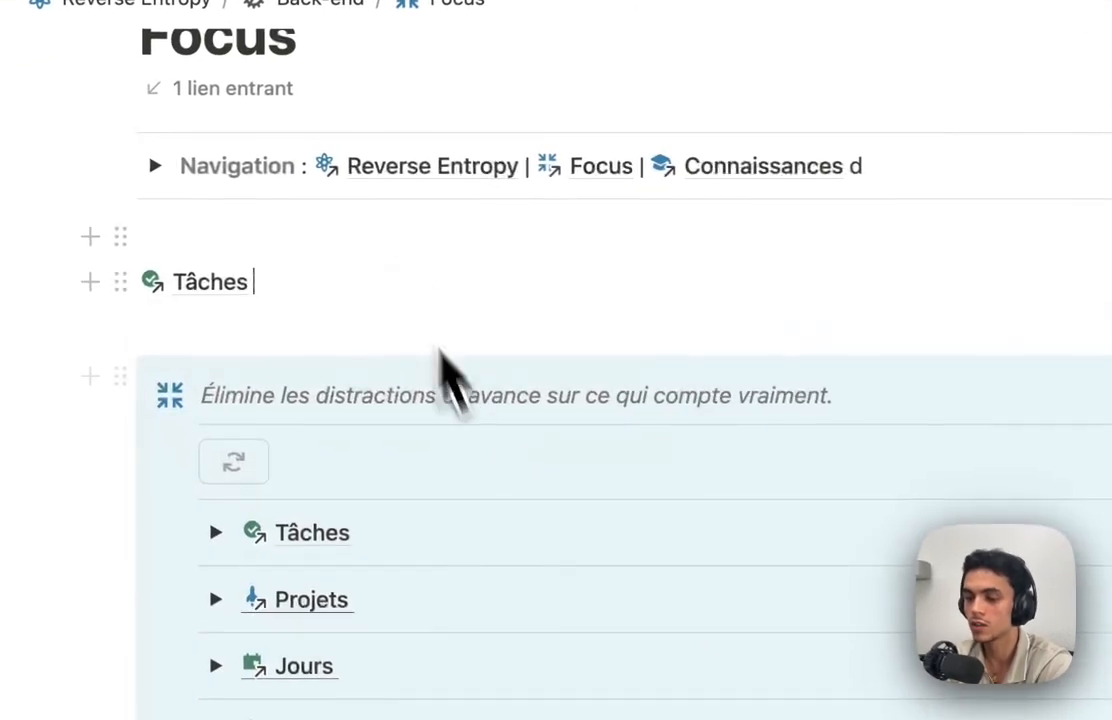
pyautogui.moveTo(213, 290)
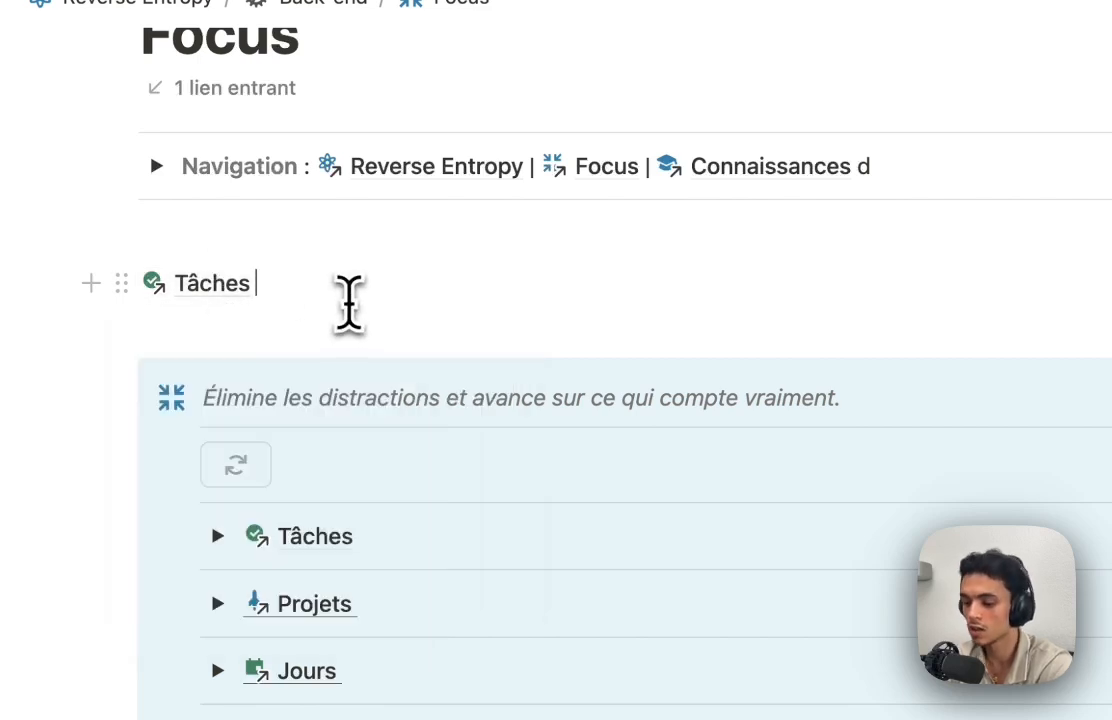
pyautogui.press('super+shift+l')
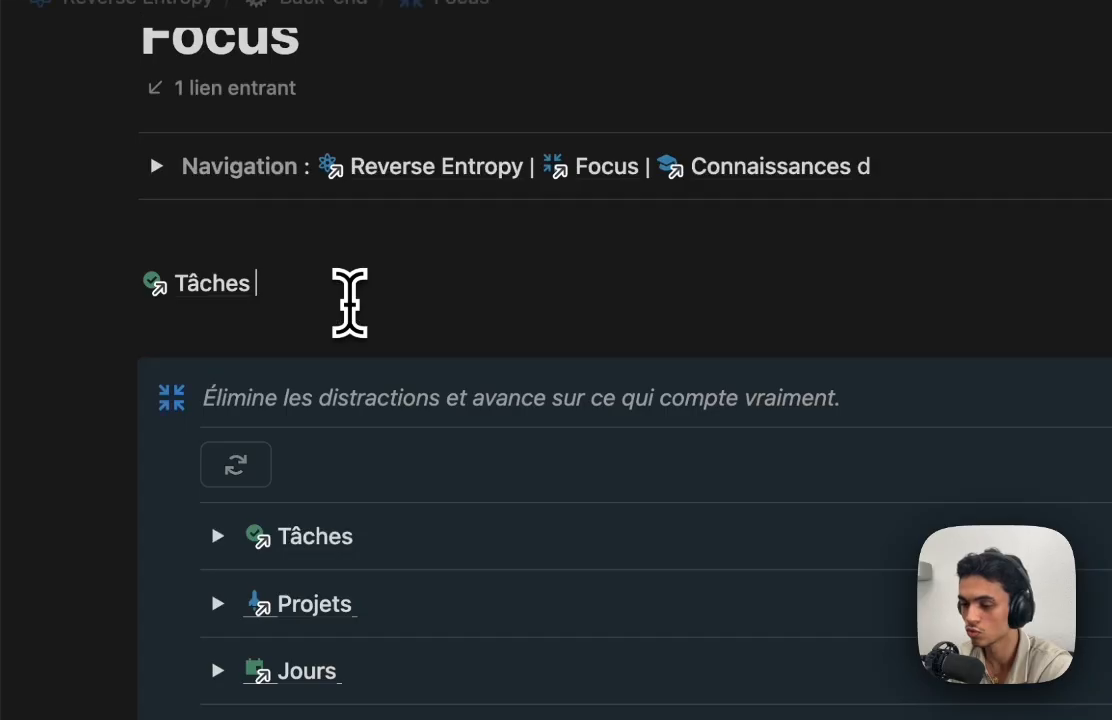
pyautogui.press('super+shift+l')
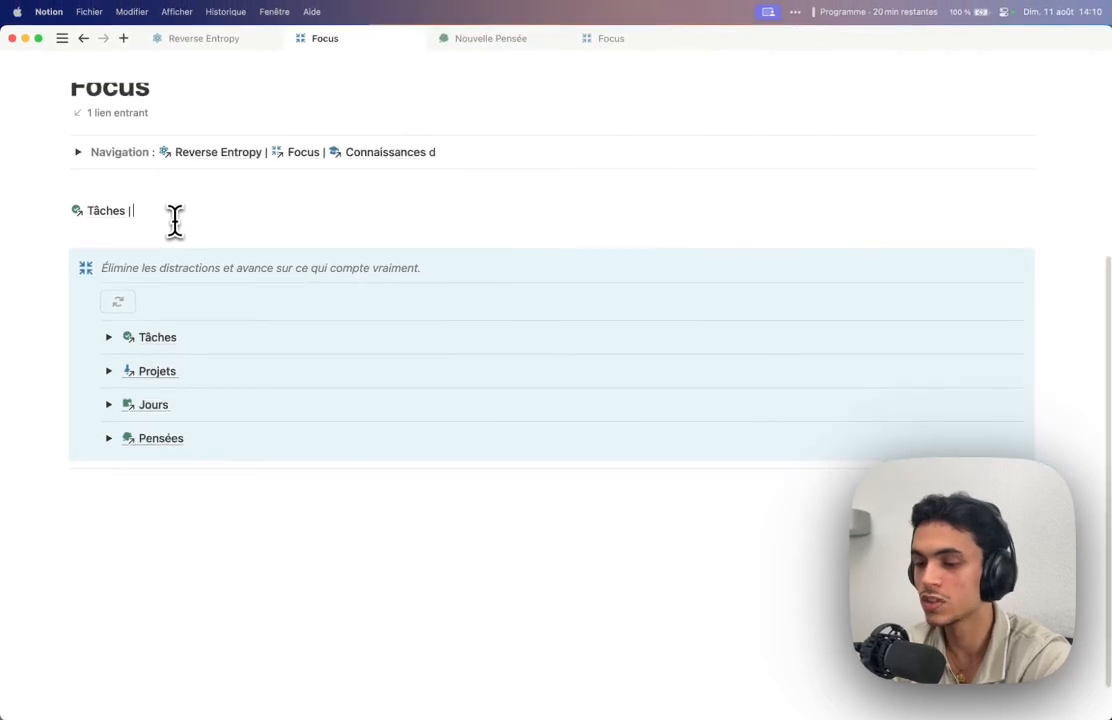
# - Write "Tâches" as plain text after the "|" separator and link it to the Tâches page in Back-end
pyautogui.write('@')
pyautogui.press('Escape')
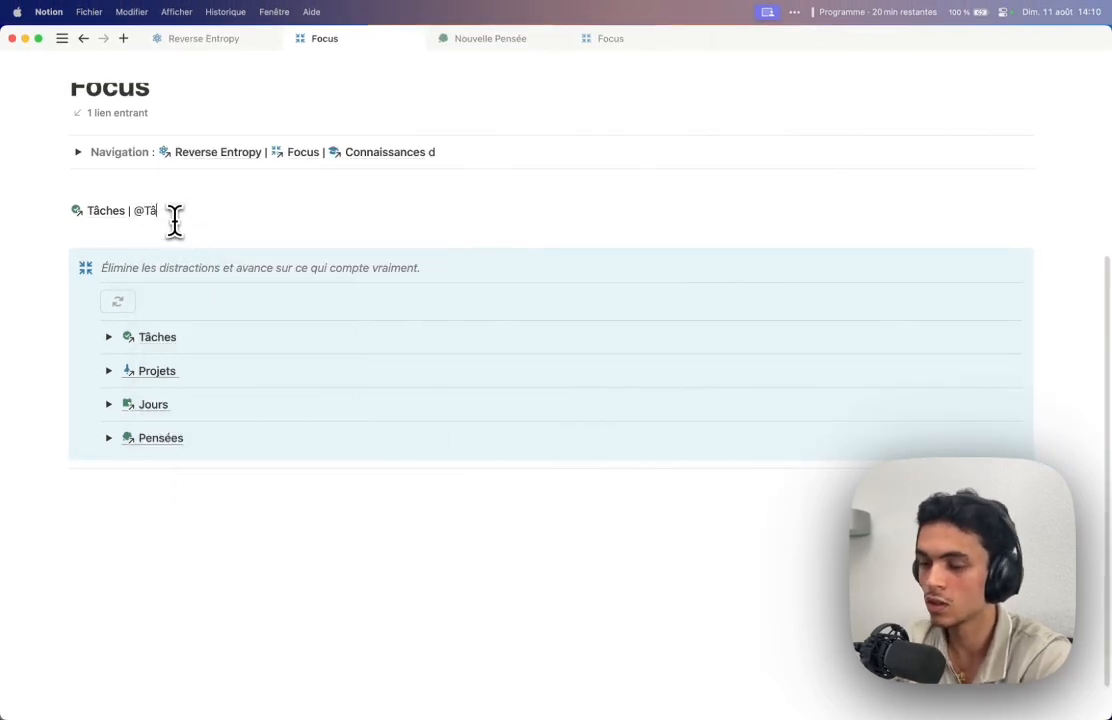
pyautogui.write('Tâ')
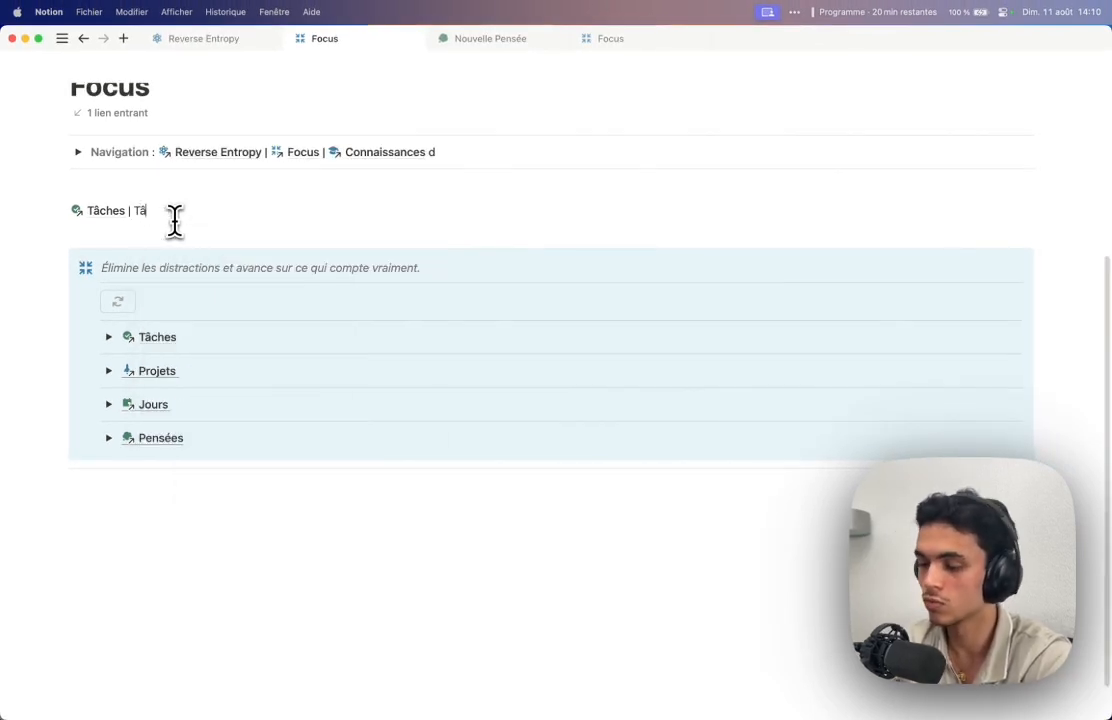
pyautogui.write('ches')
pyautogui.doubleClick(155, 209)
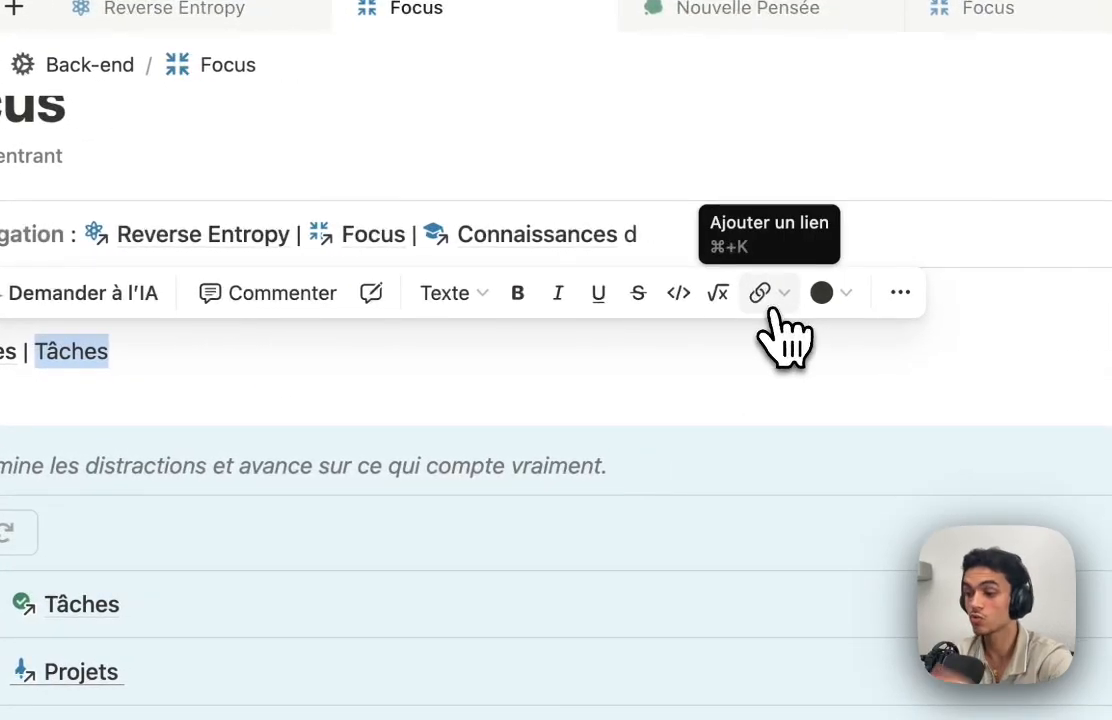
pyautogui.click(772, 300)
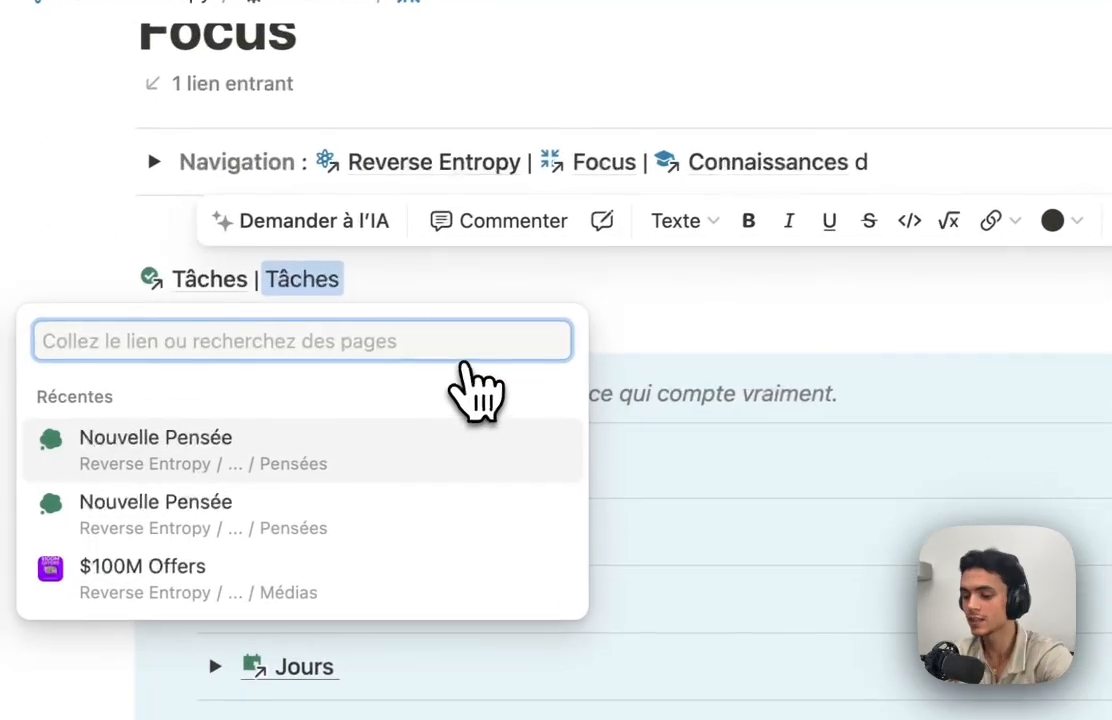
pyautogui.write('Tâches')
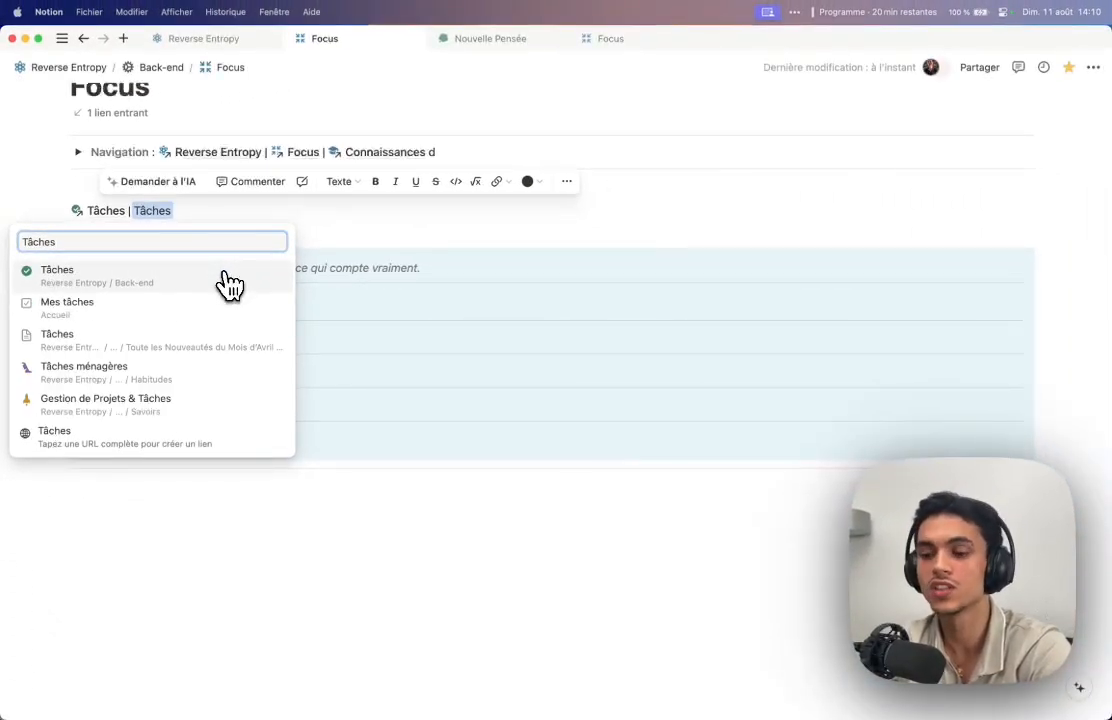
pyautogui.click(228, 283)
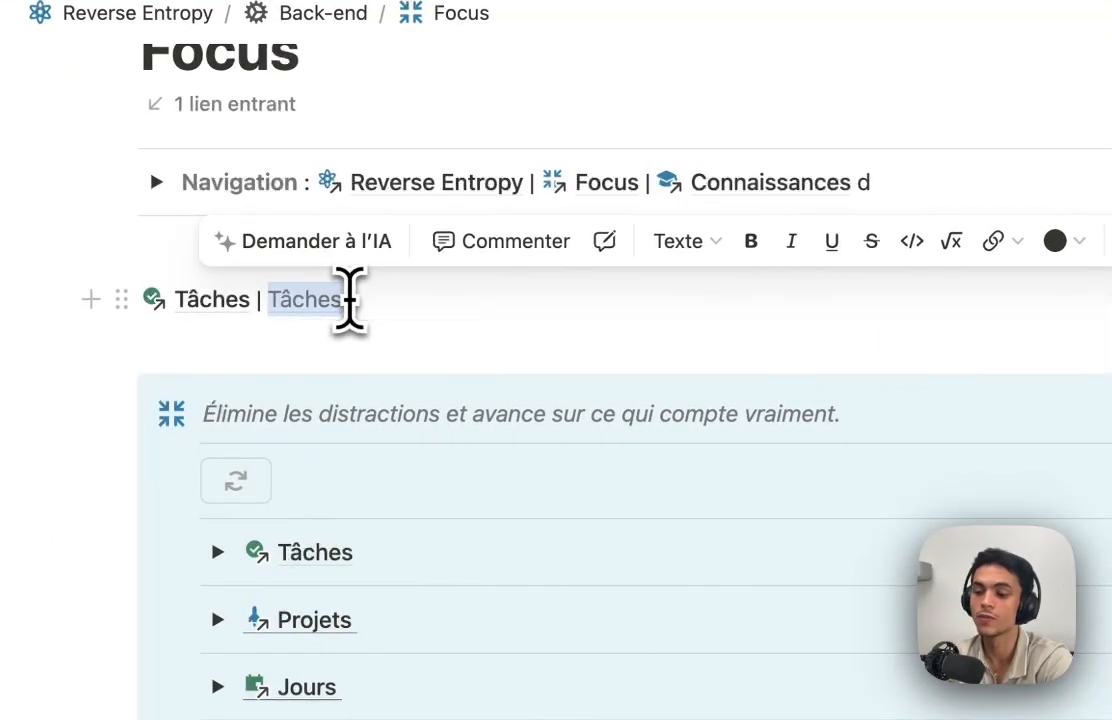
pyautogui.click(344, 299)
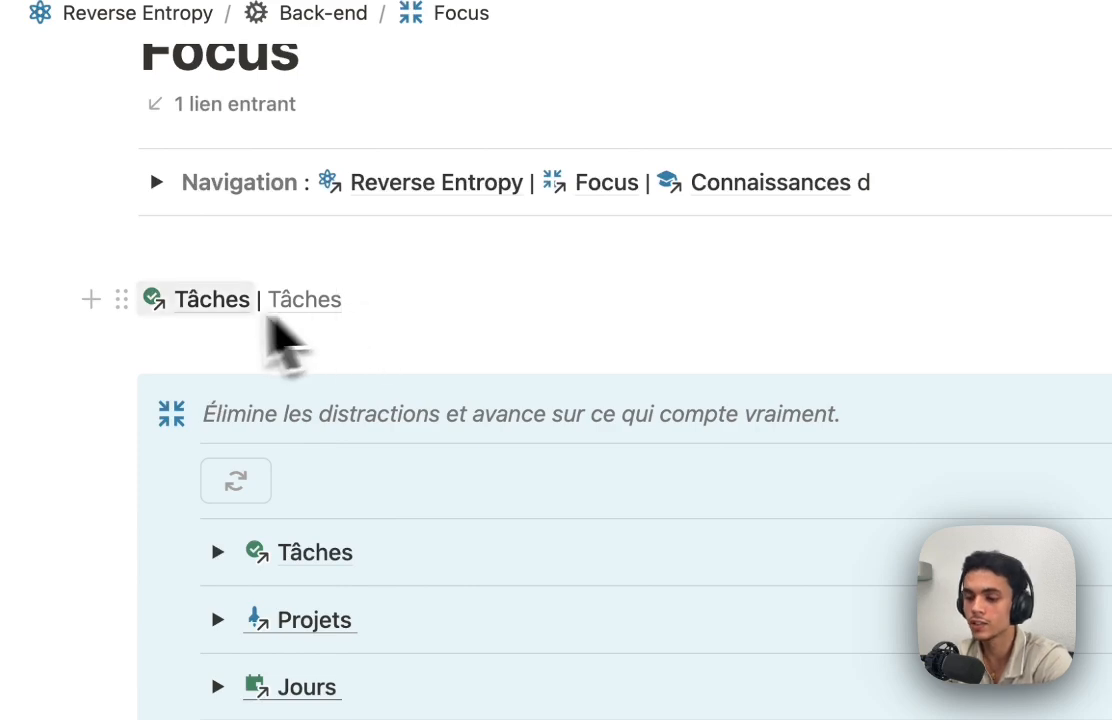
# - Turn the line with the two Tâches links into a synced block
pyautogui.click(118, 299)
pyautogui.moveTo(178, 318)
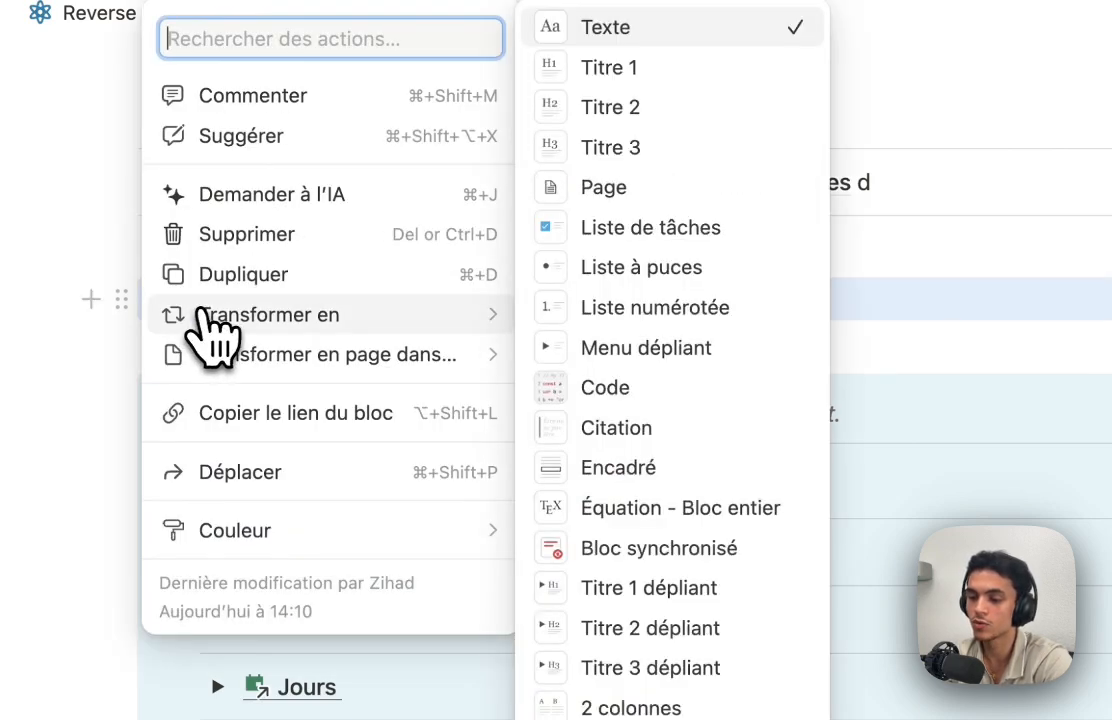
pyautogui.click(657, 572)
pyautogui.click(117, 306)
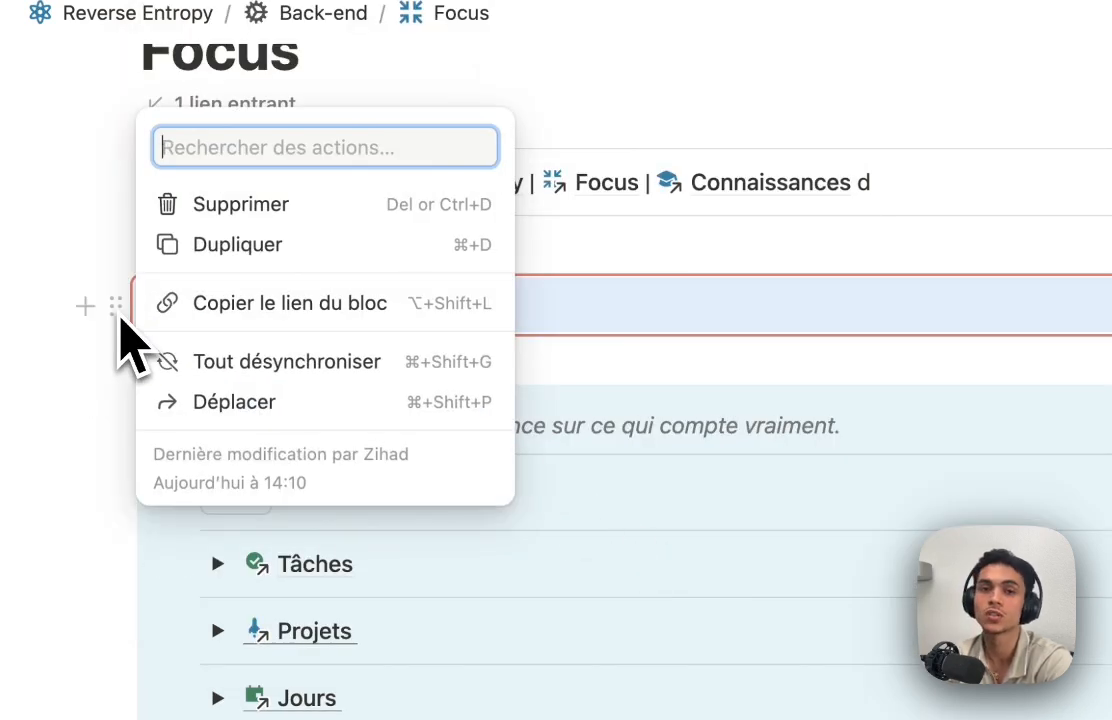
pyautogui.press('Escape')
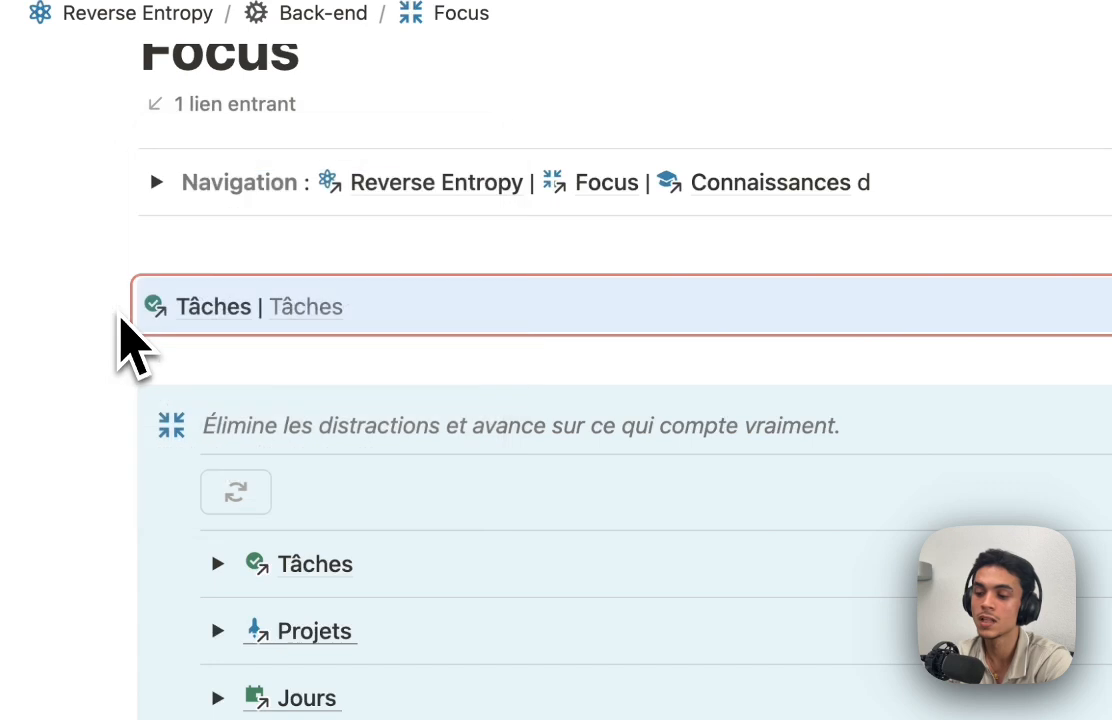
pyautogui.click(436, 318)
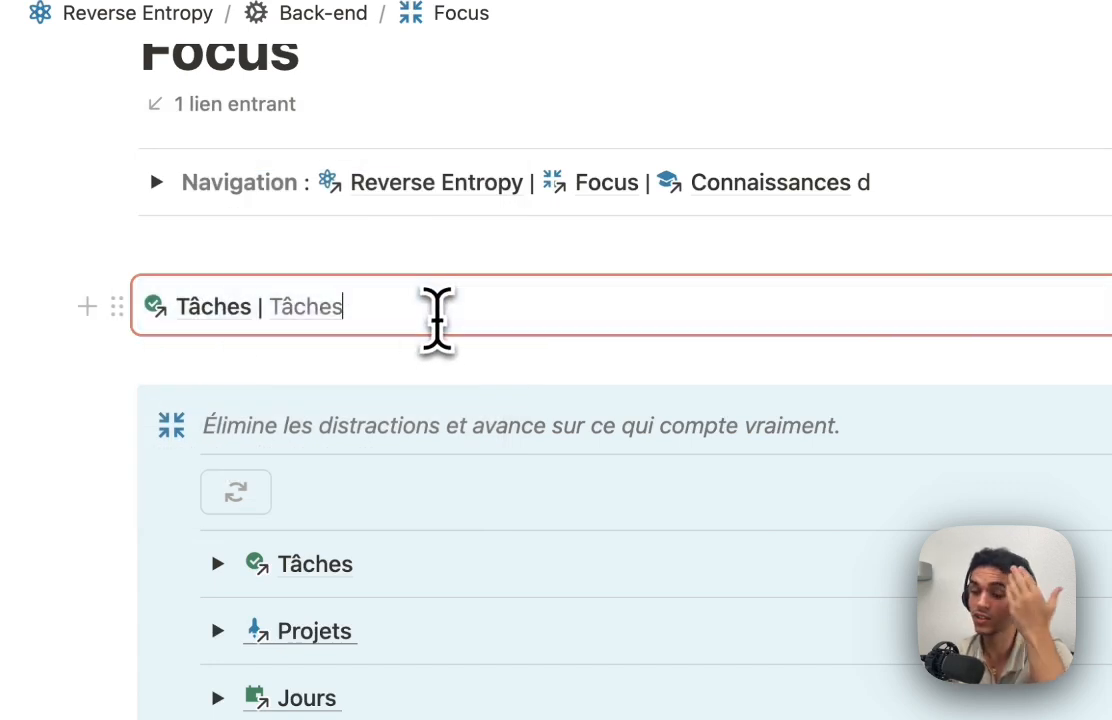
pyautogui.click(464, 256)
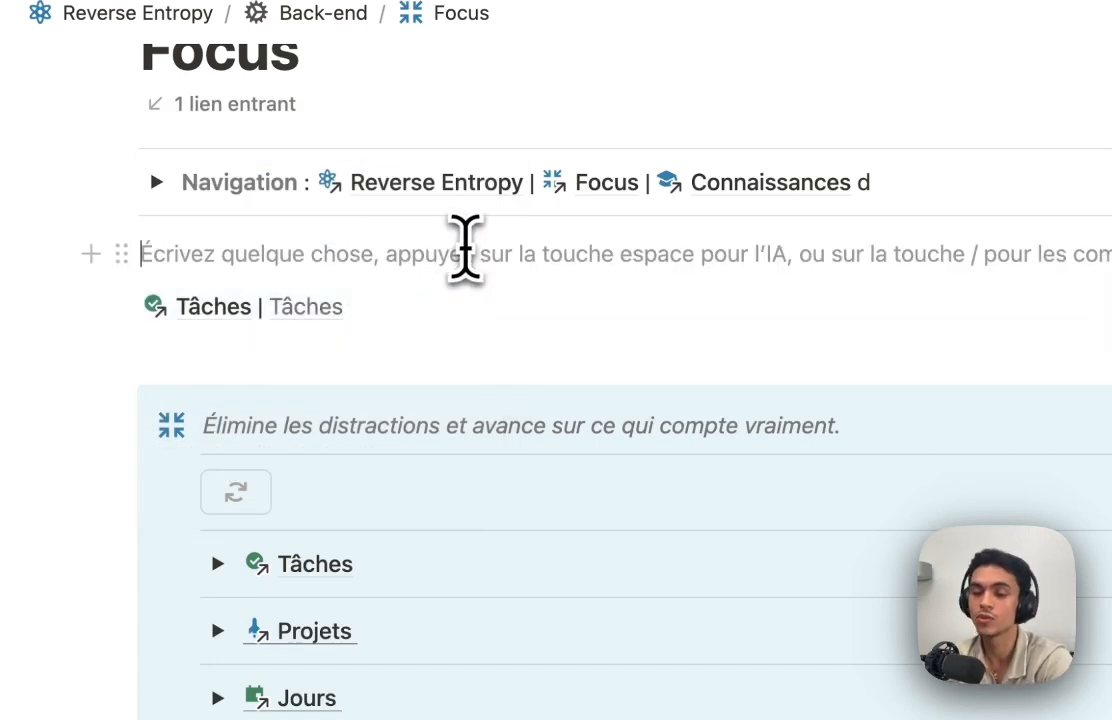
# - Make the Tâches line inside the synced block a toggle and start an empty line within it
pyautogui.press('Delete')
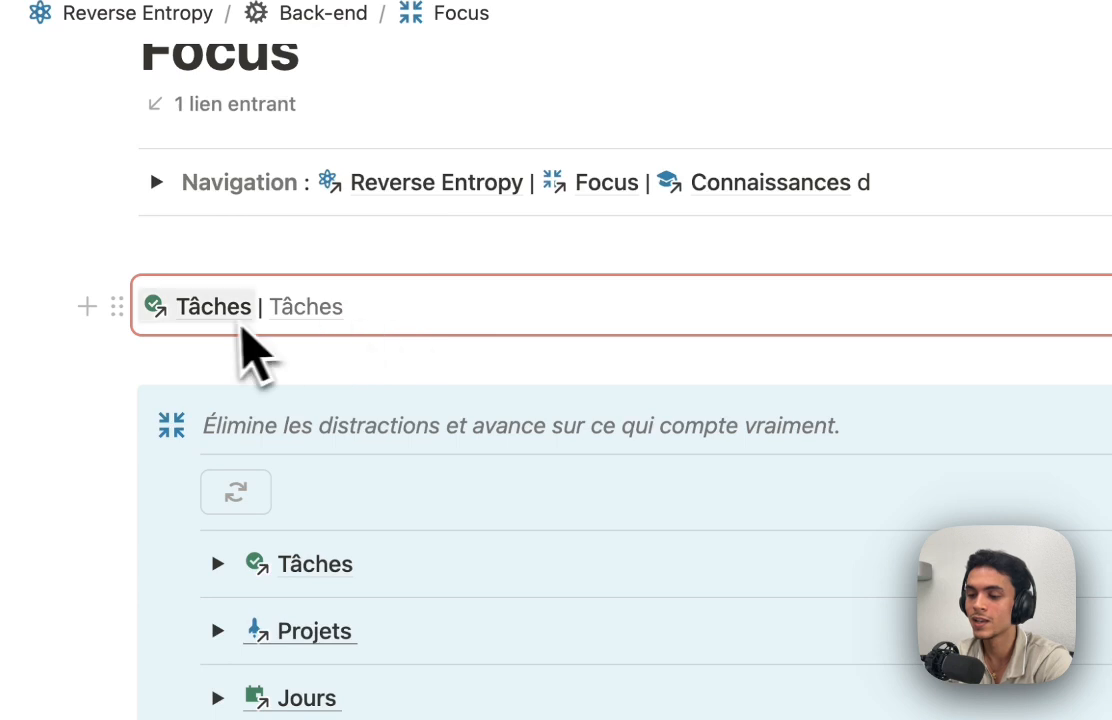
pyautogui.write('>')
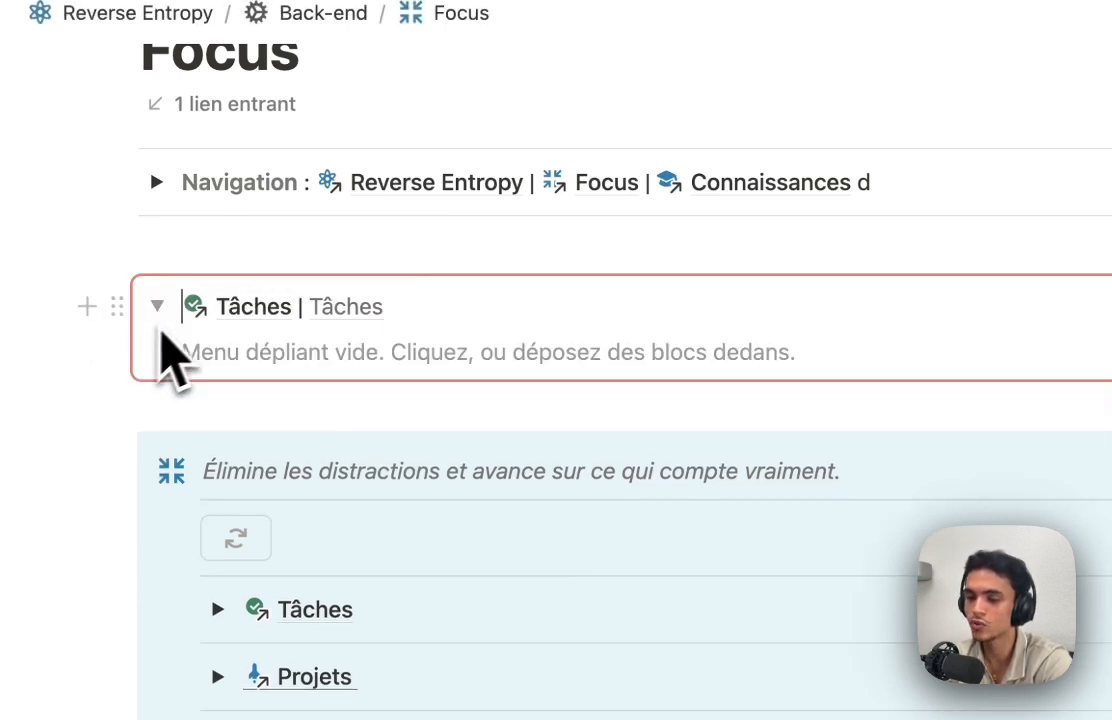
pyautogui.click(215, 352)
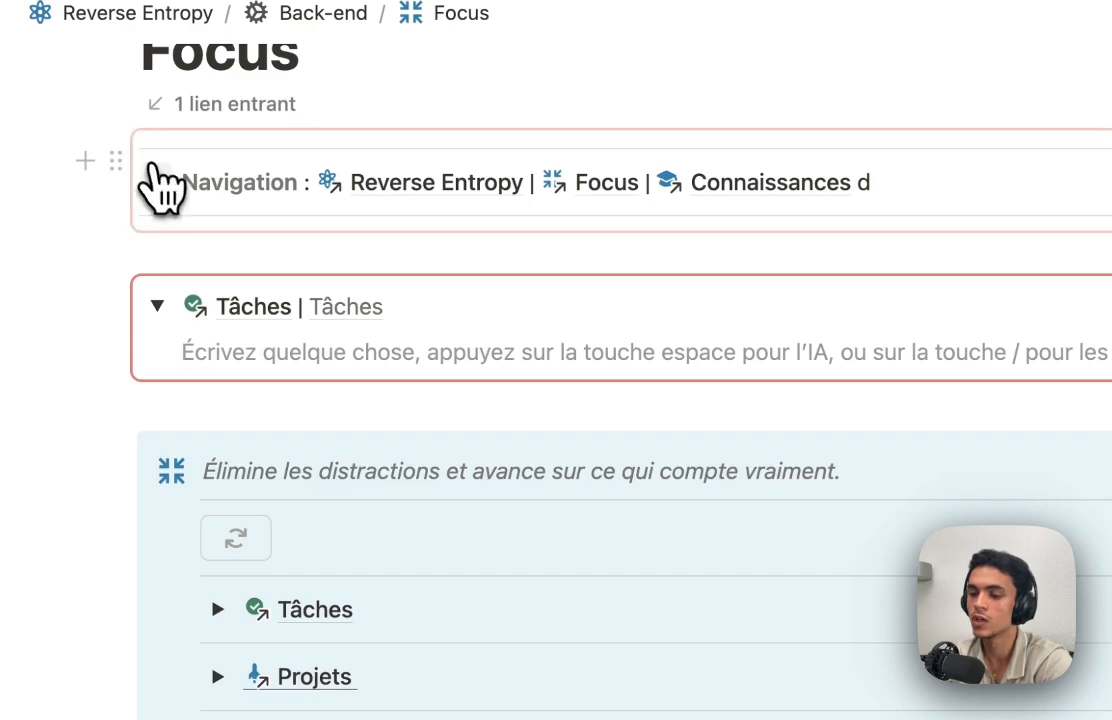
# - Expand the Navigation toggle to review the page links it contains, and collapse it again
pyautogui.click(156, 181)
pyautogui.scroll(2, 169, 206)
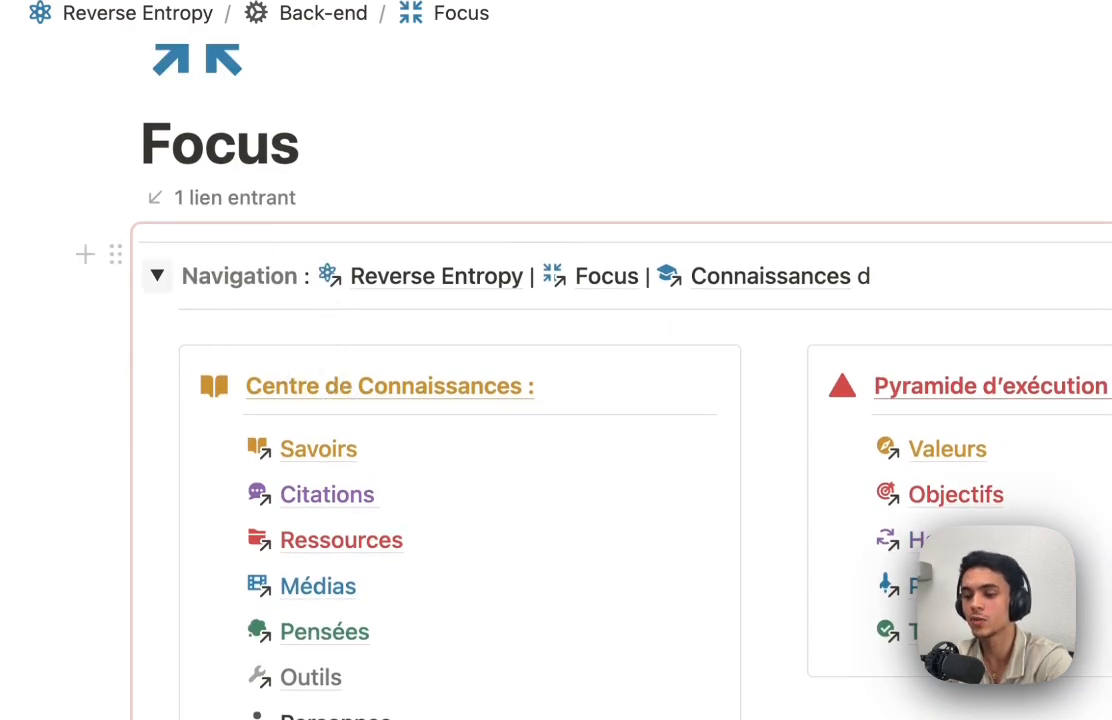
pyautogui.click(157, 276)
pyautogui.scroll(-2, 199, 472)
pyautogui.click(192, 322)
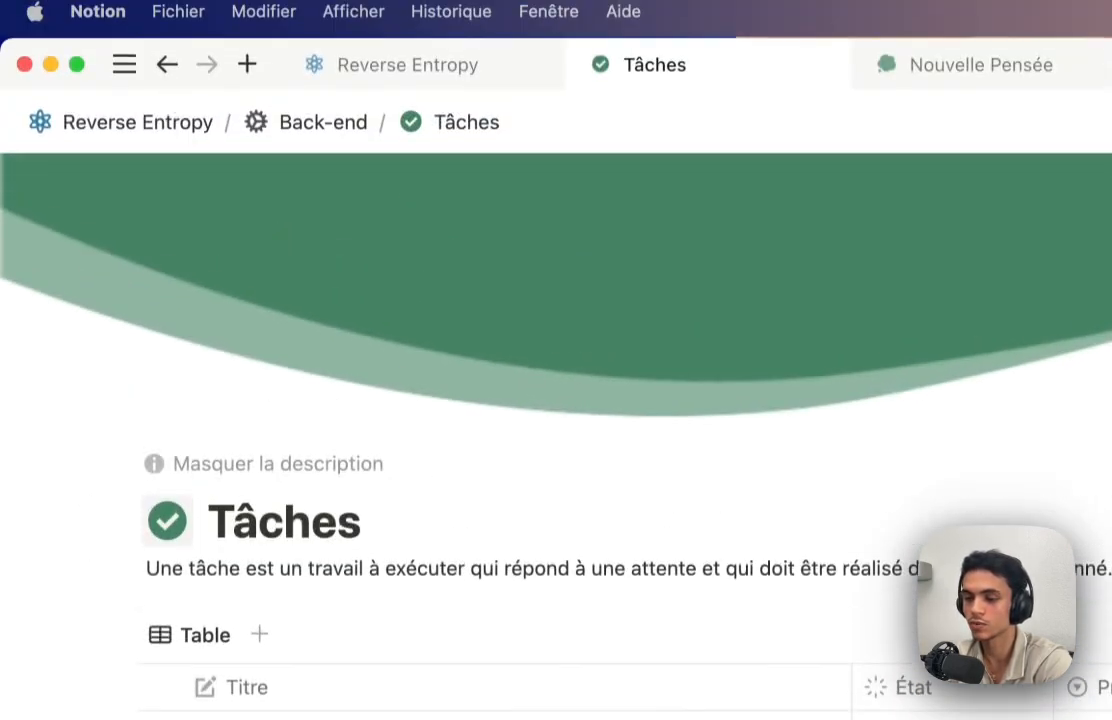
pyautogui.click(166, 67)
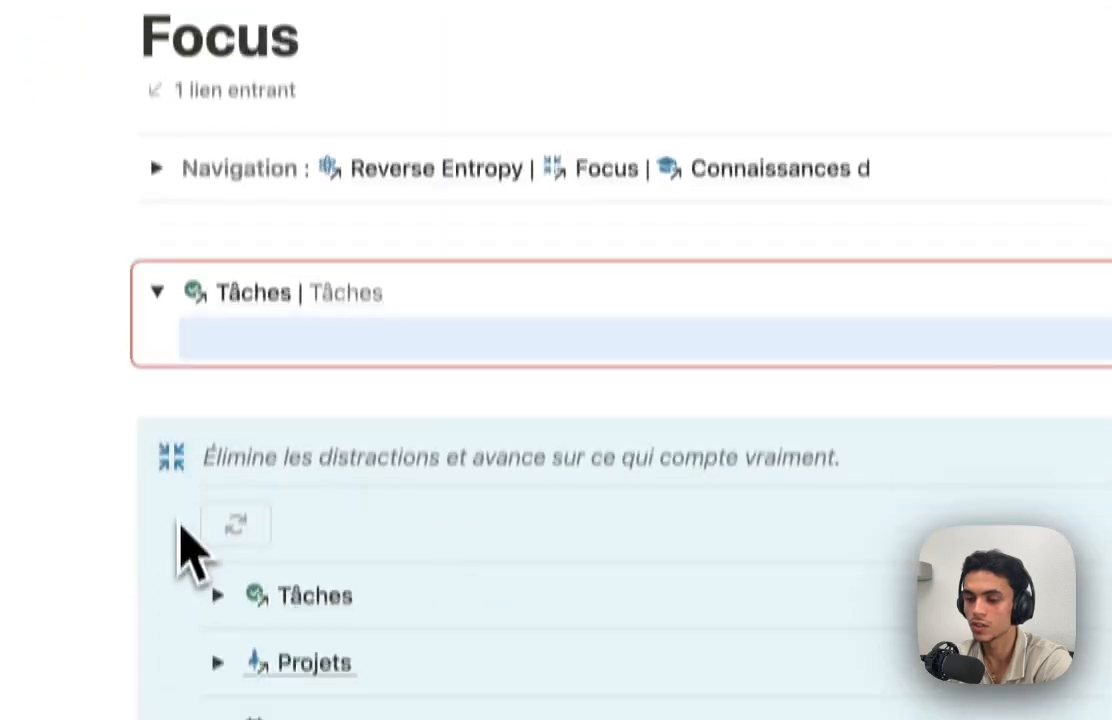
# - Try a nested toggle on the empty line inside the Tâches toggle, and remove it
pyautogui.click(199, 280)
pyautogui.click(202, 290)
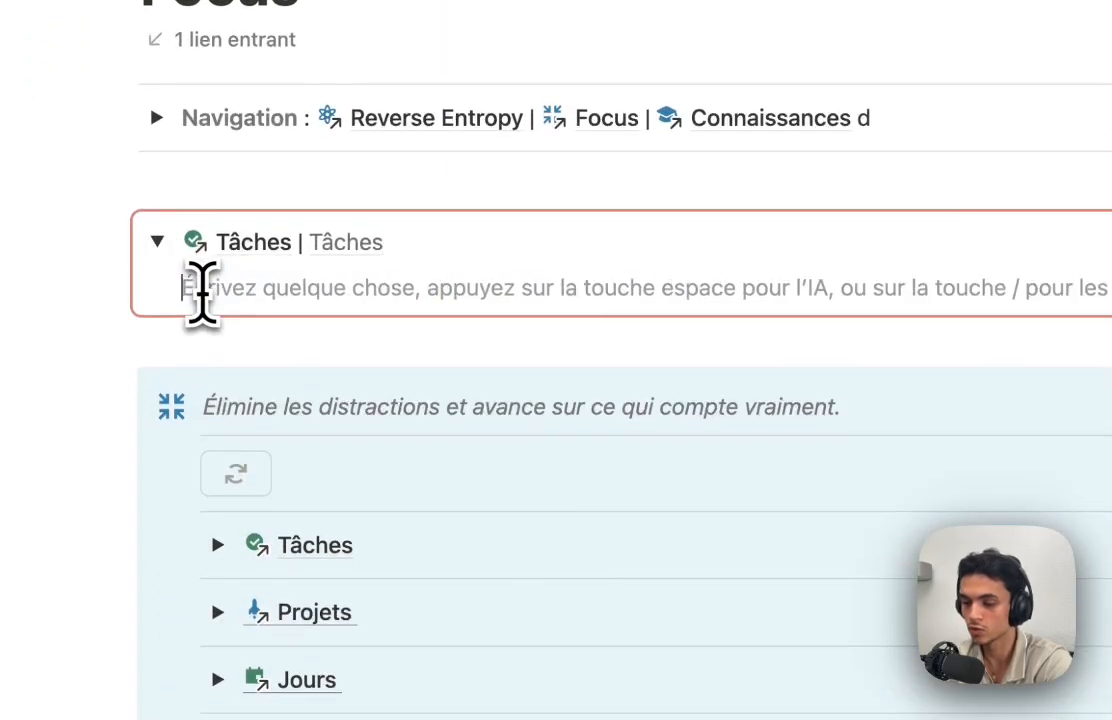
pyautogui.write('>')
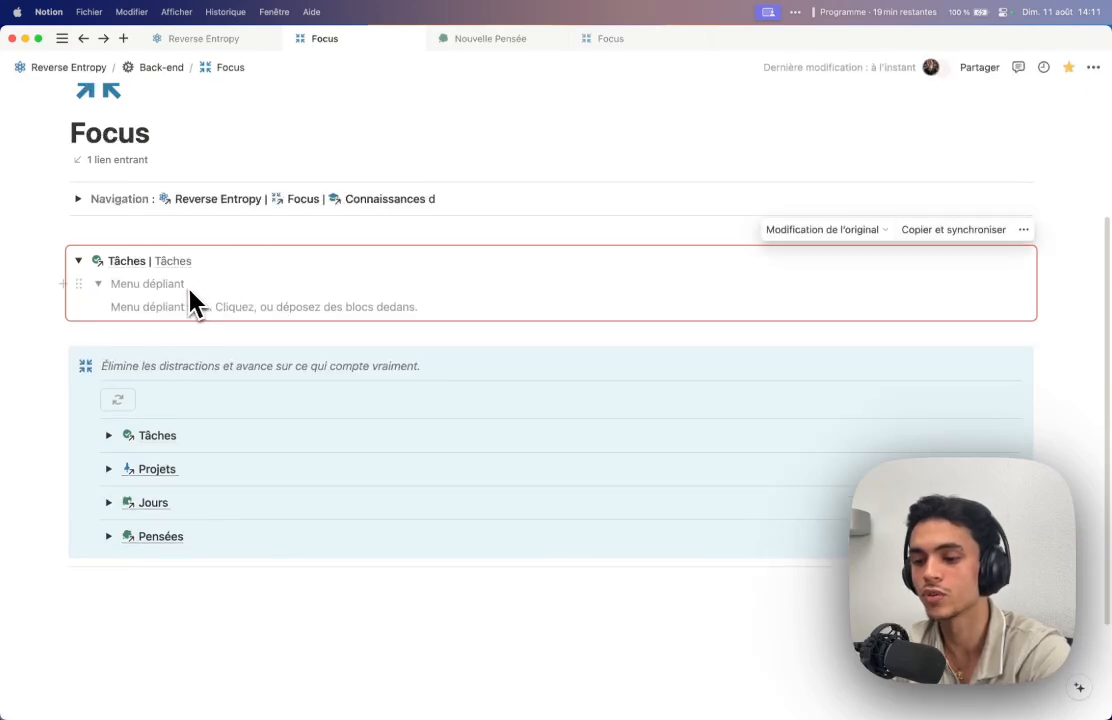
pyautogui.press('BackSpace')
pyautogui.press('BackSpace')
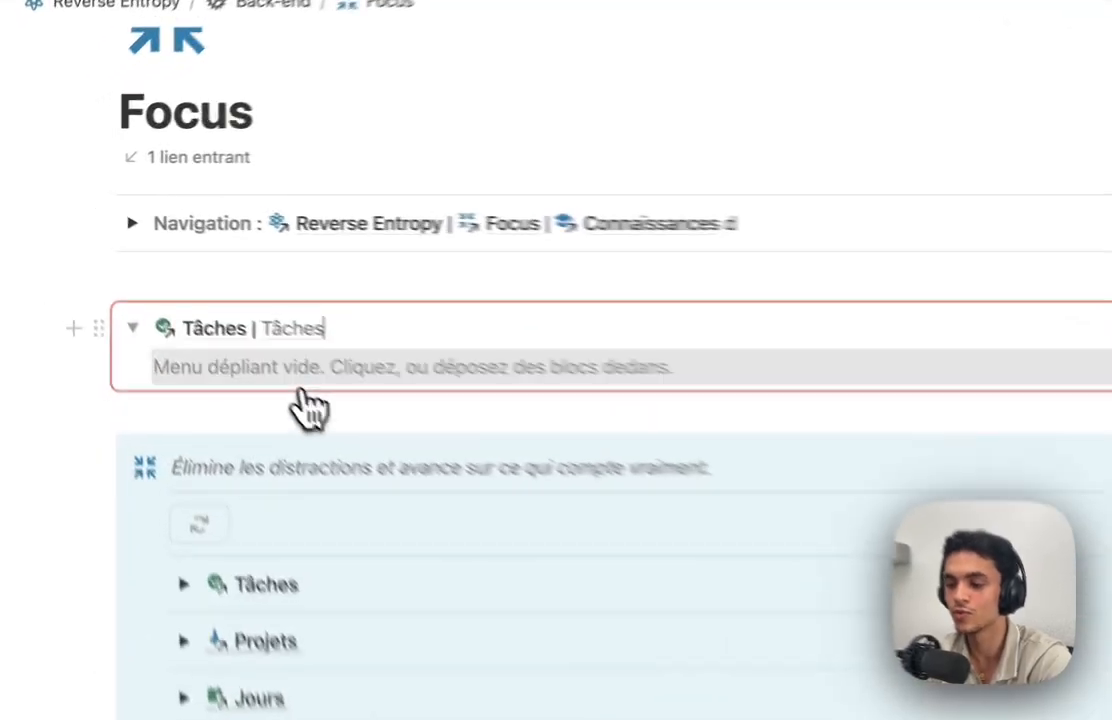
# - Delete the final "s" from the plain-text Tâches link in the toggle's heading
pyautogui.press('Return')
pyautogui.press('BackSpace')
pyautogui.press('BackSpace')
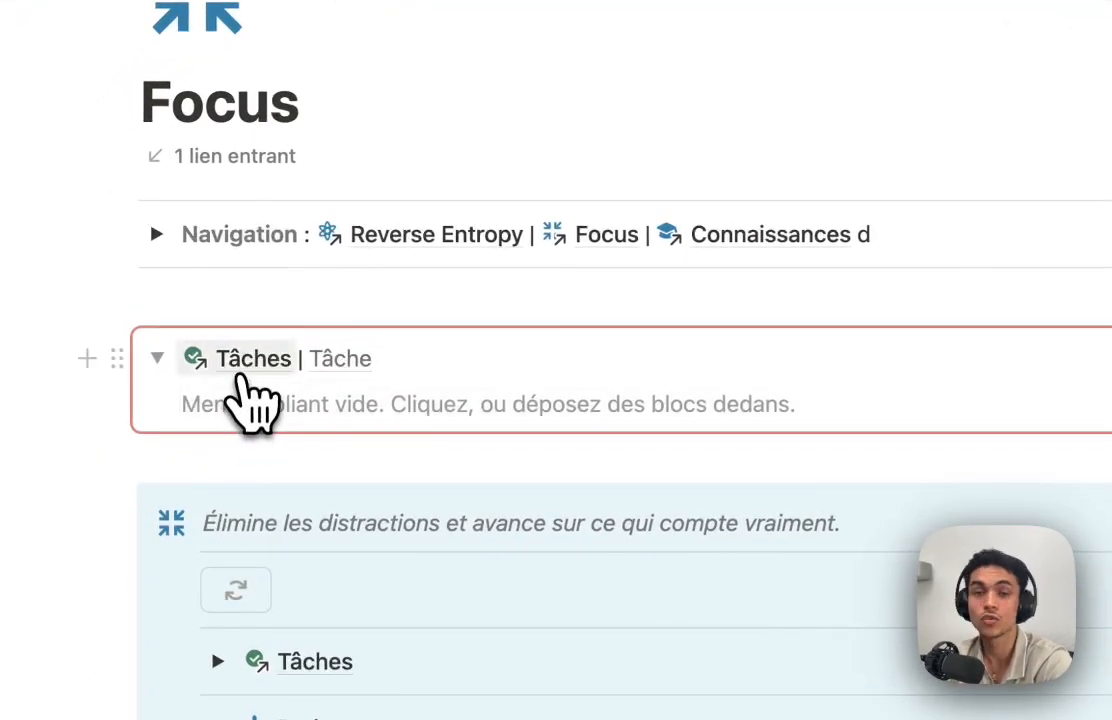